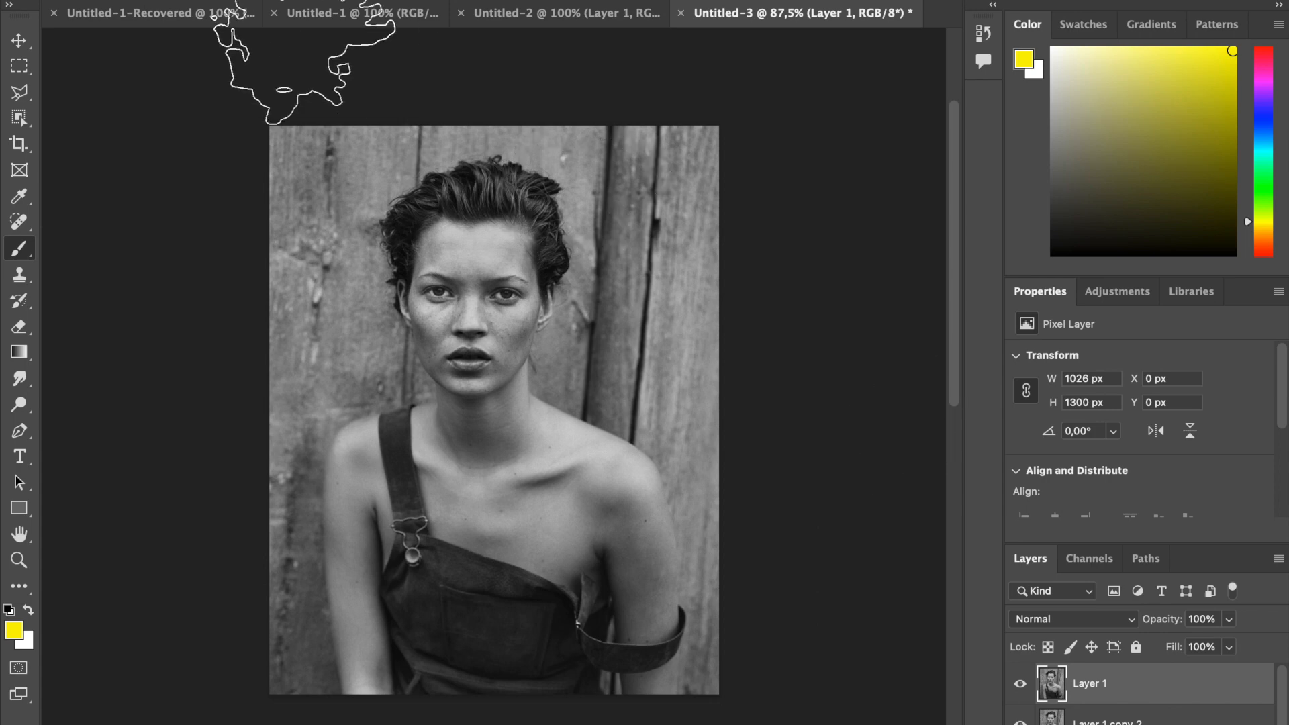
Step: Open Neural Filters for the black-and-white portrait layer
{"action": "left_click", "coordinate": [485, 0]}
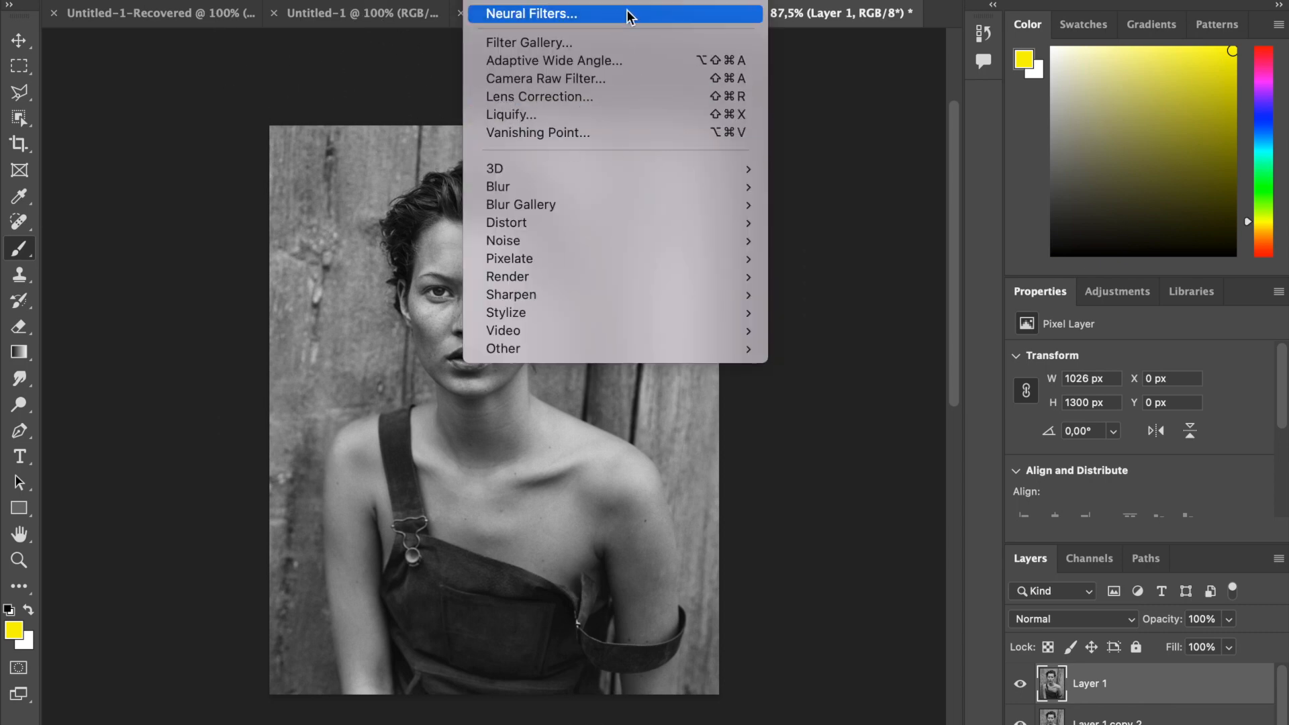
{"action": "left_click", "coordinate": [575, 19]}
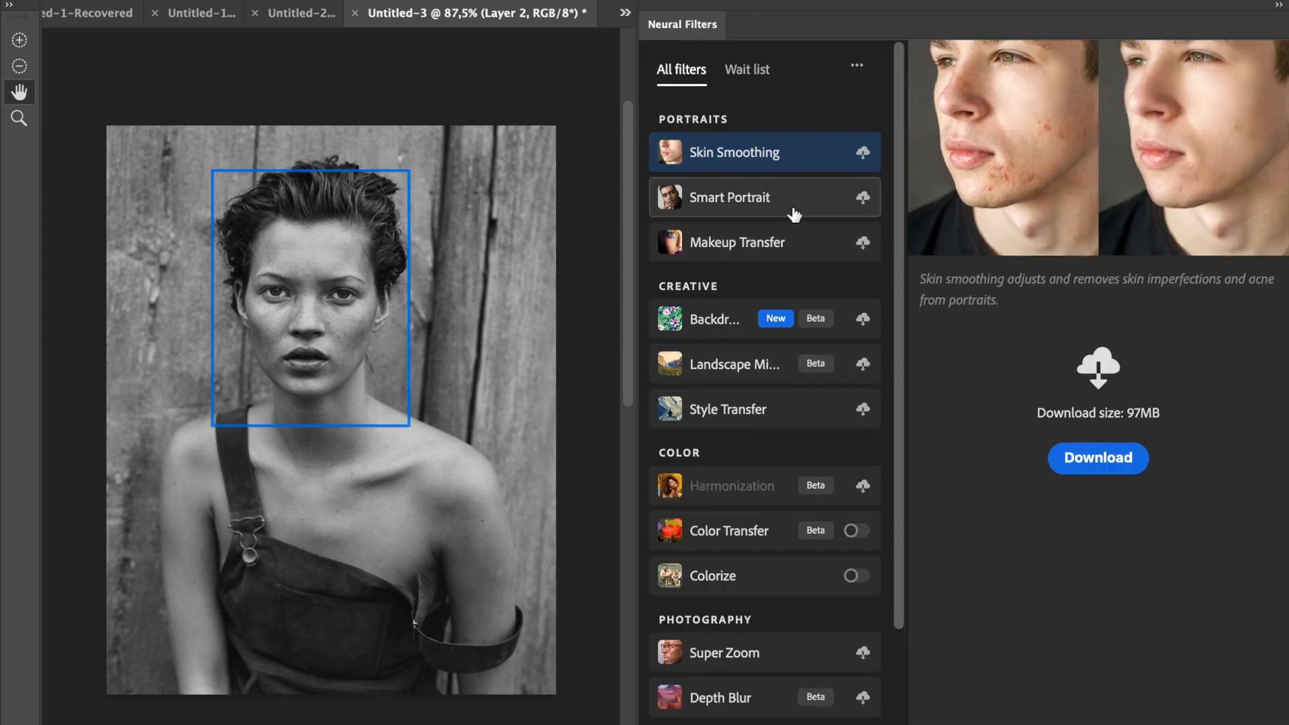
Step: Look through the available neural filters and read the descriptions of the creative, colour and photography ones
{"action": "scroll", "coordinate": [765, 268], "scroll_direction": "down", "scroll_amount": 3}
{"action": "scroll", "coordinate": [774, 302], "scroll_direction": "up", "scroll_amount": 3}
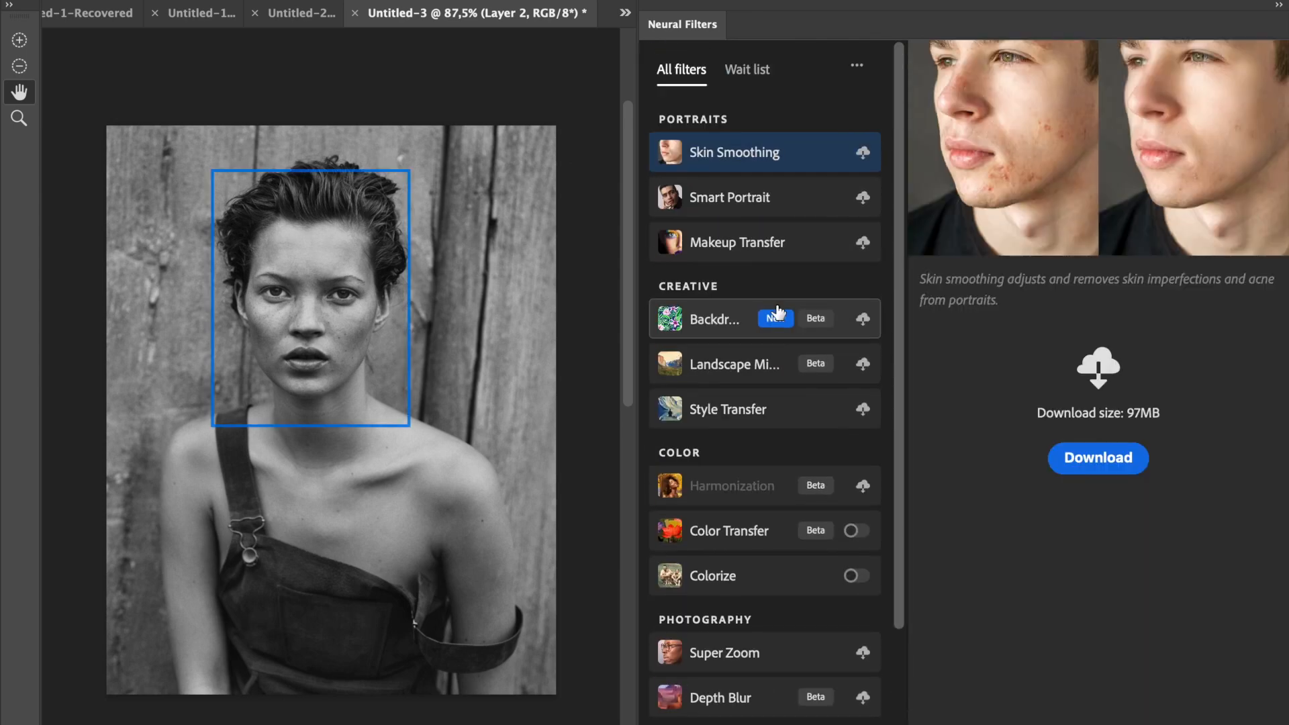
{"action": "scroll", "coordinate": [728, 295], "scroll_direction": "down", "scroll_amount": 2}
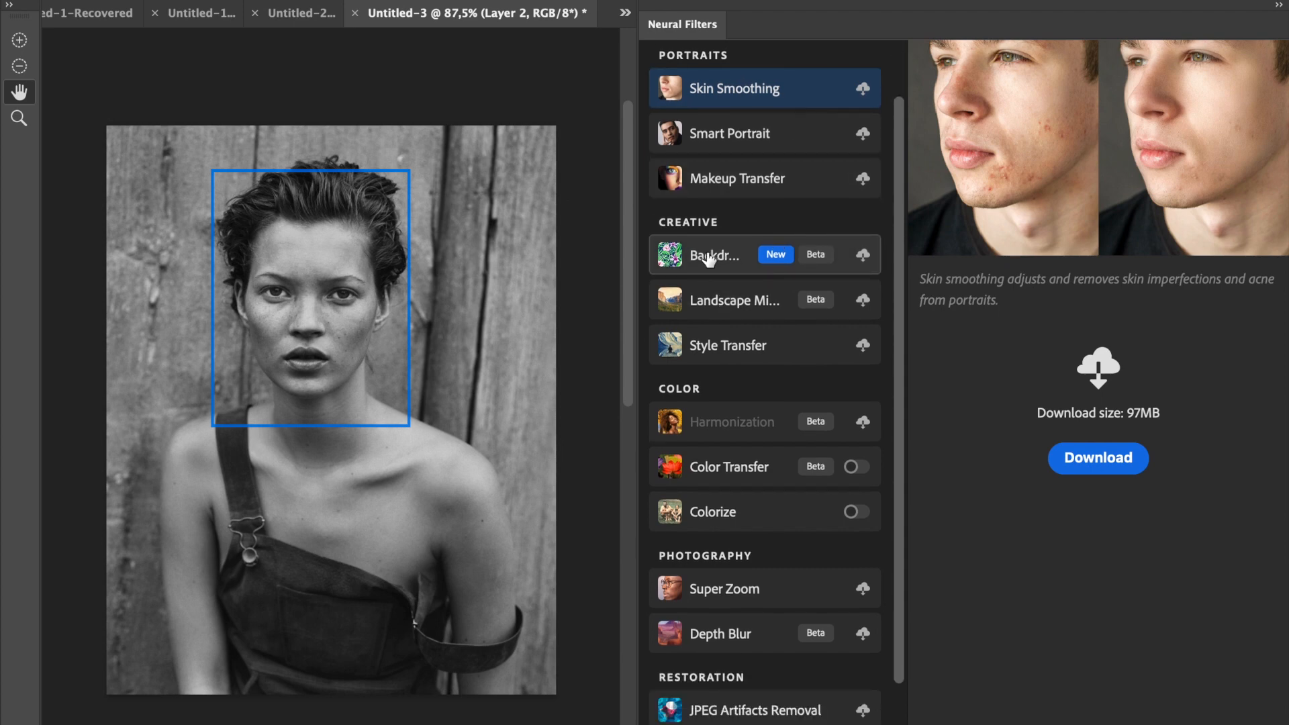
{"action": "mouse_move", "coordinate": [709, 306]}
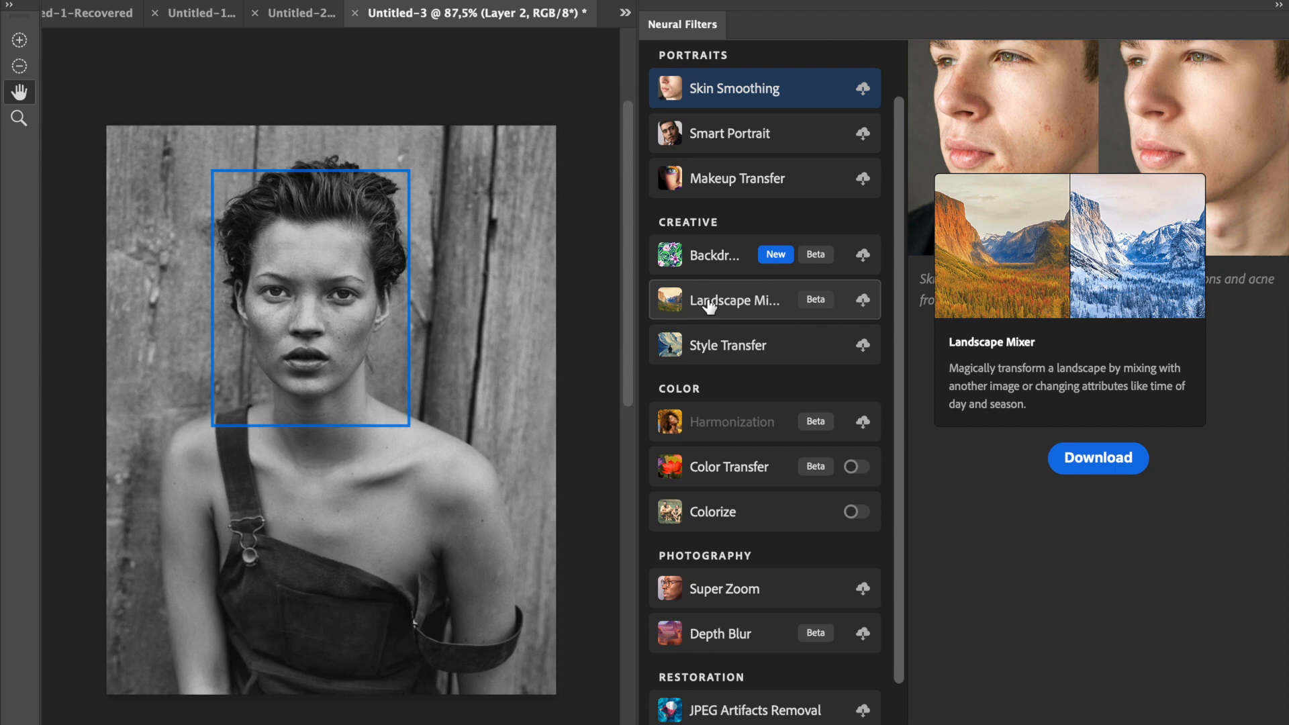
{"action": "mouse_move", "coordinate": [724, 343]}
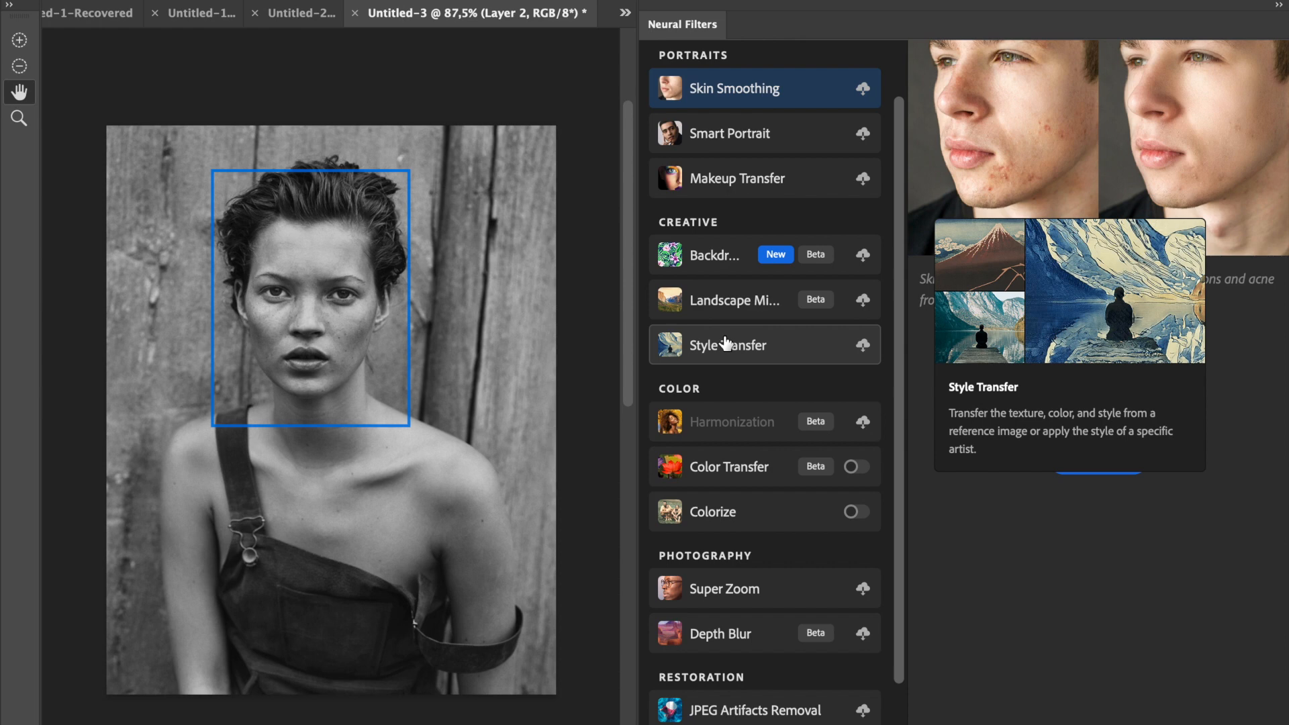
{"action": "mouse_move", "coordinate": [730, 269]}
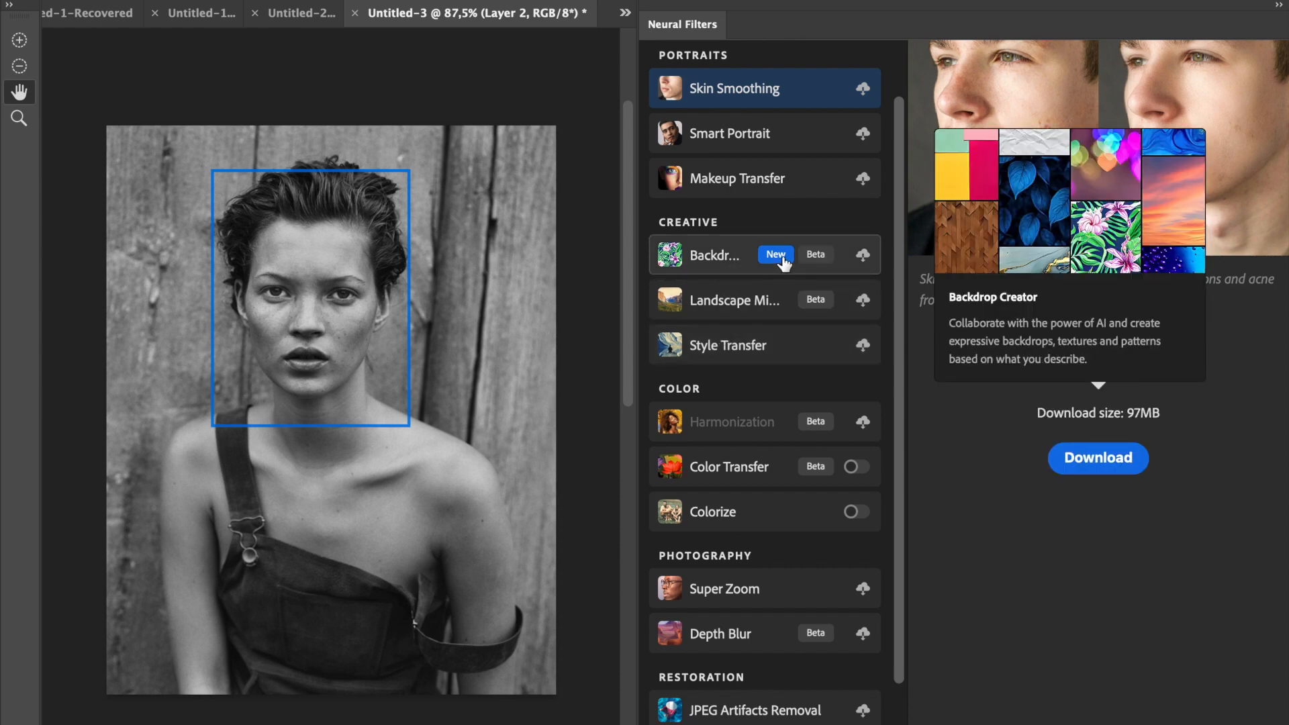
{"action": "scroll", "coordinate": [771, 275], "scroll_direction": "down", "scroll_amount": 1}
{"action": "mouse_move", "coordinate": [741, 432]}
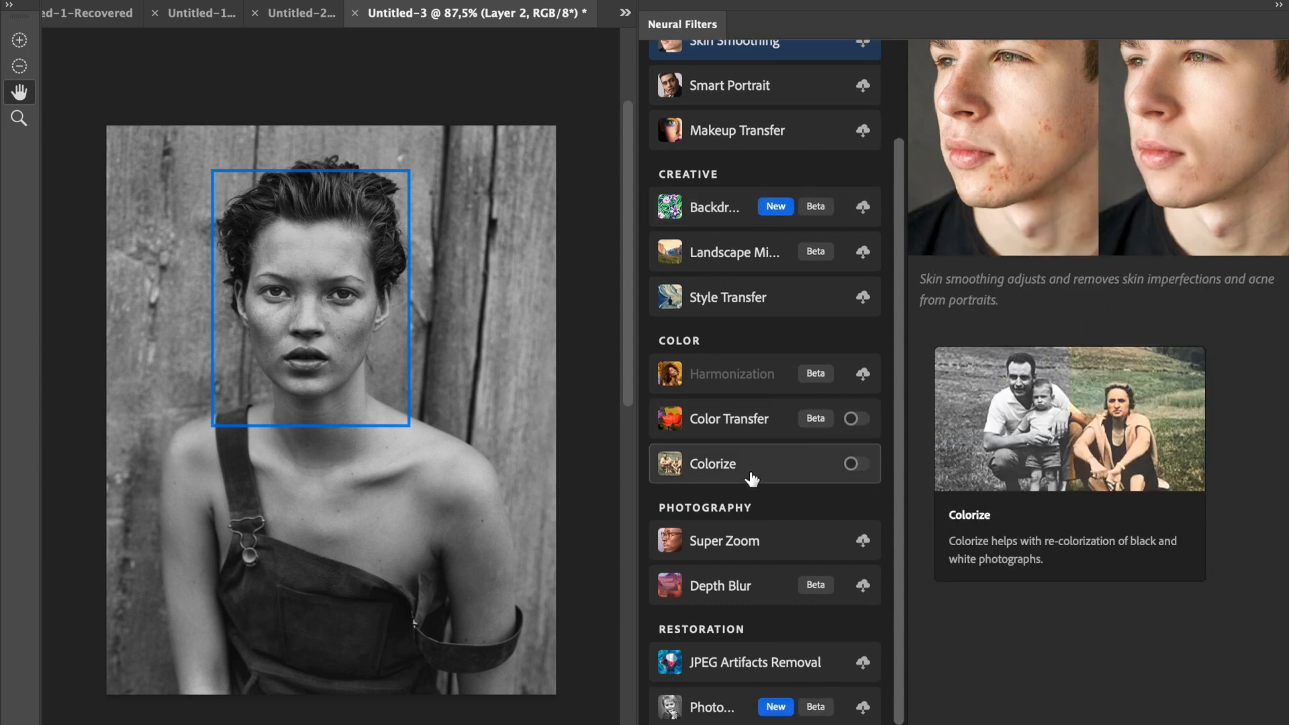
{"action": "mouse_move", "coordinate": [723, 588]}
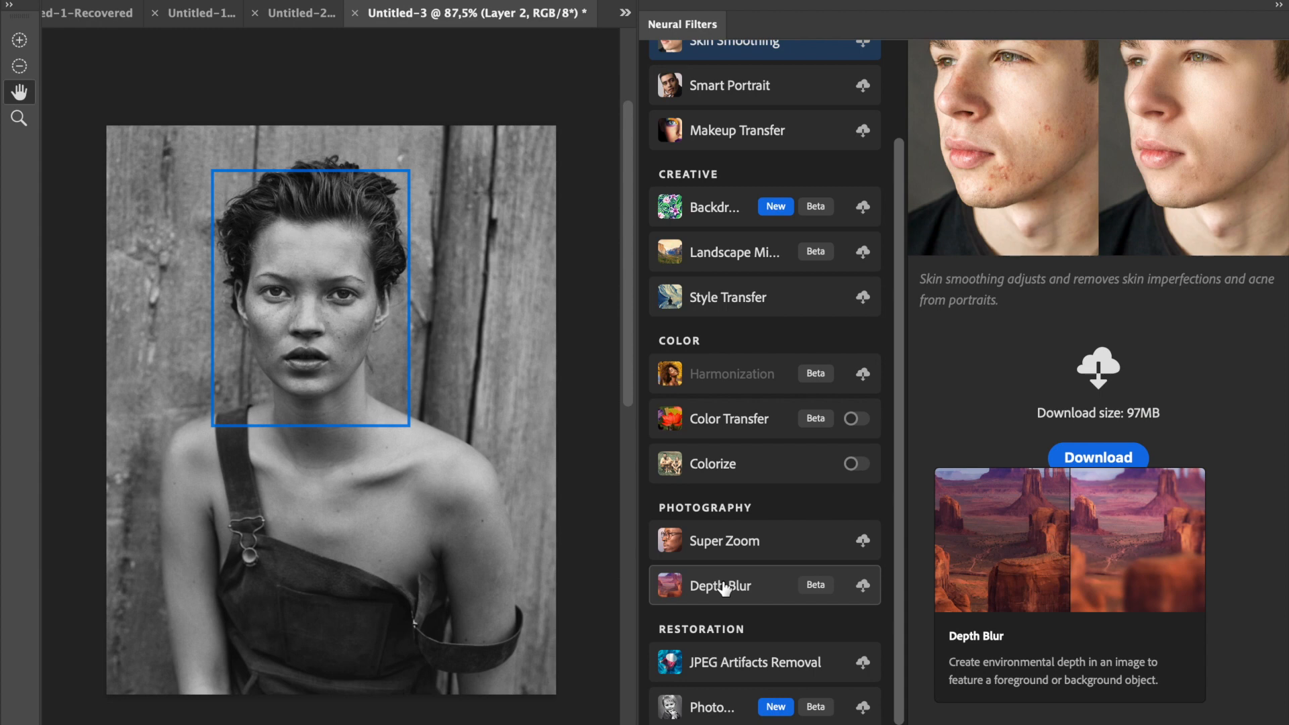
Step: Enable the Colorize neural filter on the portrait
{"action": "mouse_move", "coordinate": [741, 469]}
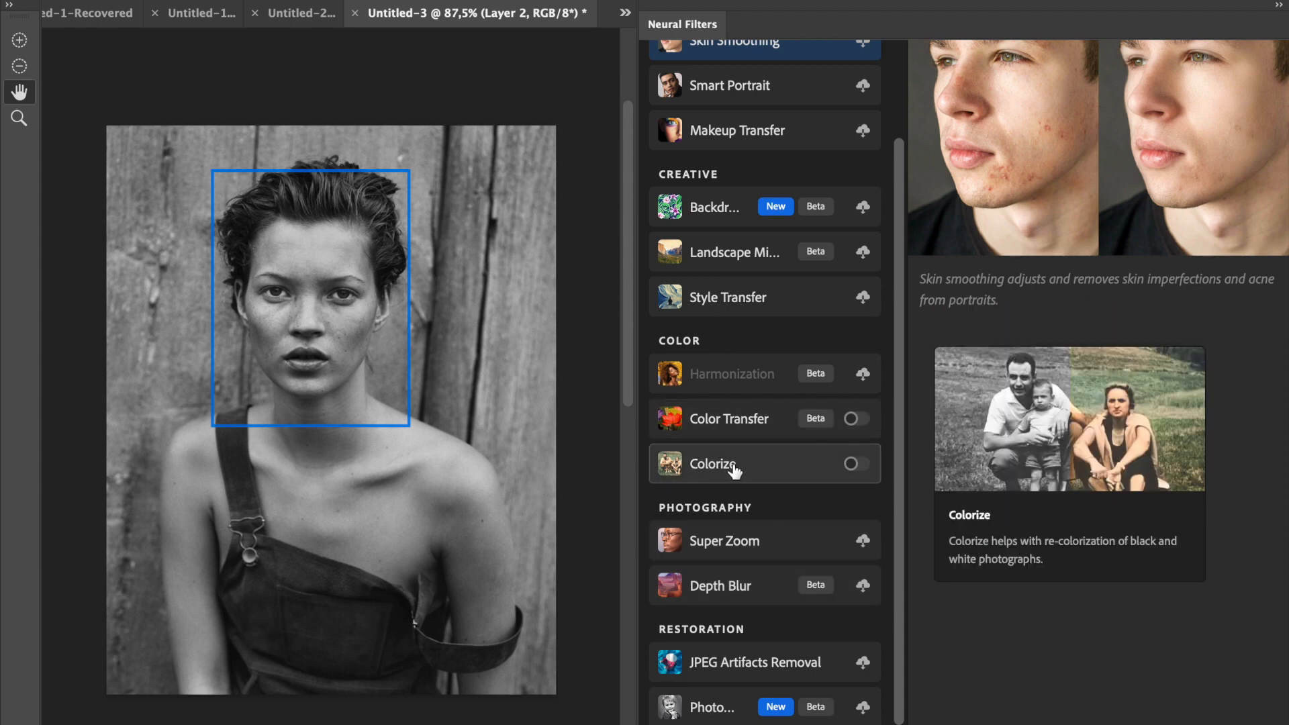
{"action": "left_click", "coordinate": [851, 464]}
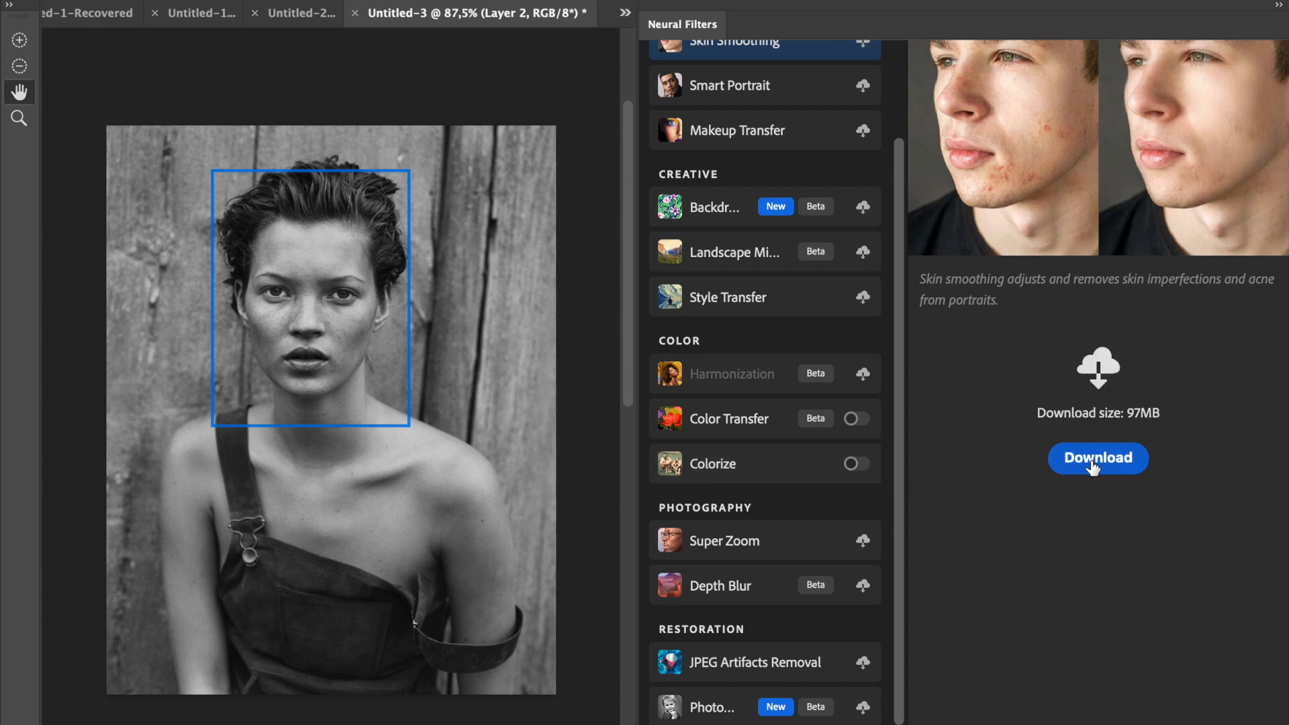
{"action": "left_click", "coordinate": [859, 469]}
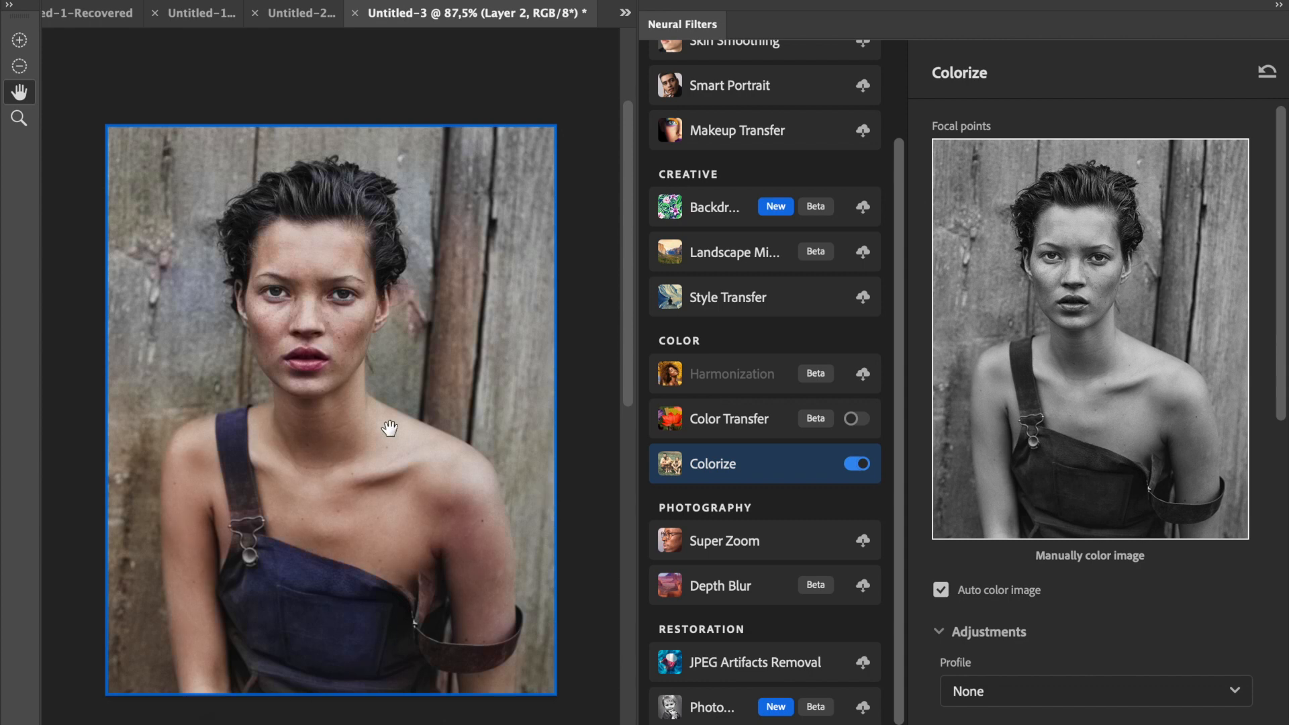
Step: Inspect the automatic colorization up close on the face, skin, overalls and loose strap
{"action": "scroll", "coordinate": [1088, 400], "scroll_direction": "down", "scroll_amount": 4}
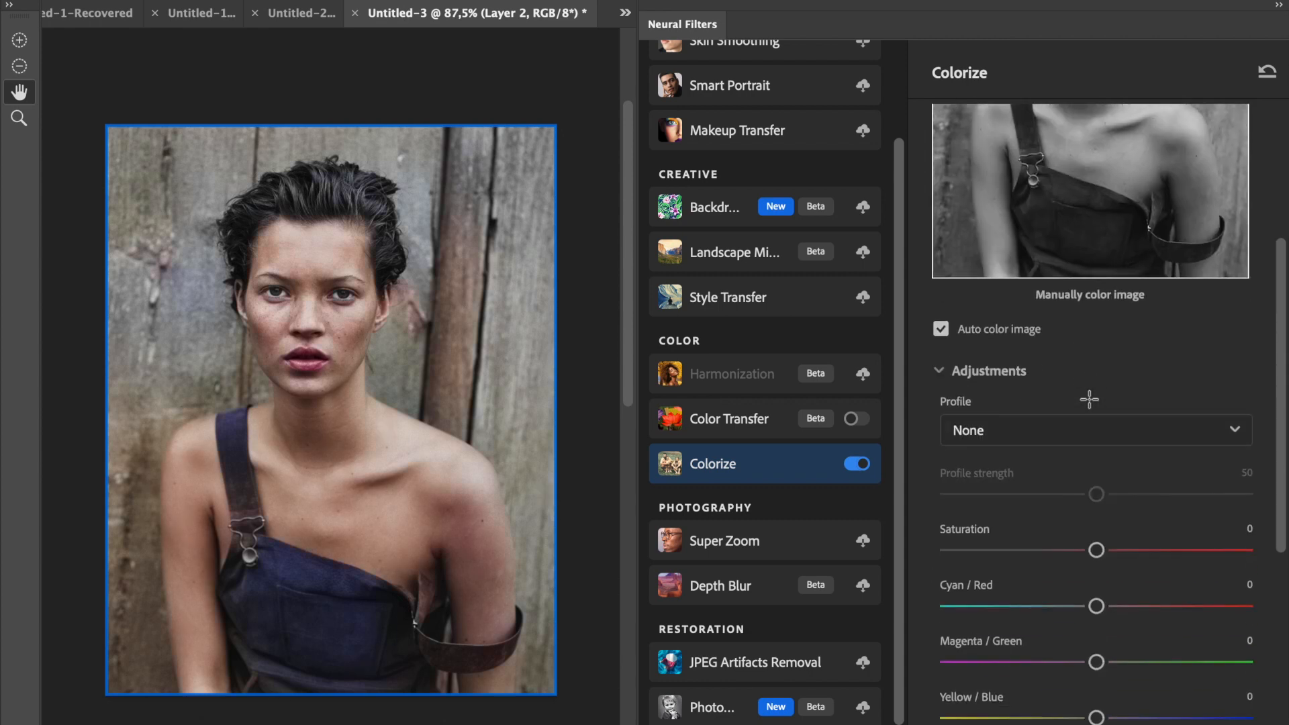
{"action": "scroll", "coordinate": [1088, 400], "scroll_direction": "up", "scroll_amount": 4}
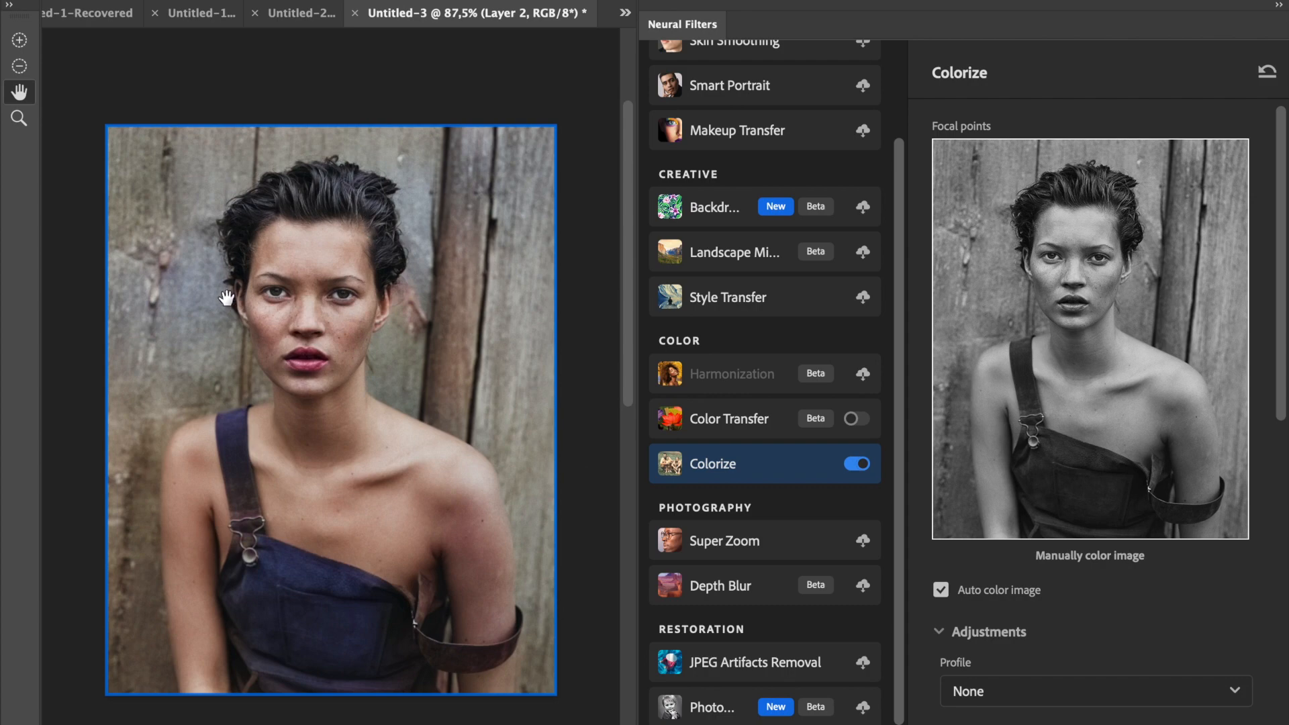
{"action": "scroll", "coordinate": [441, 453], "scroll_direction": "down", "scroll_amount": 1}
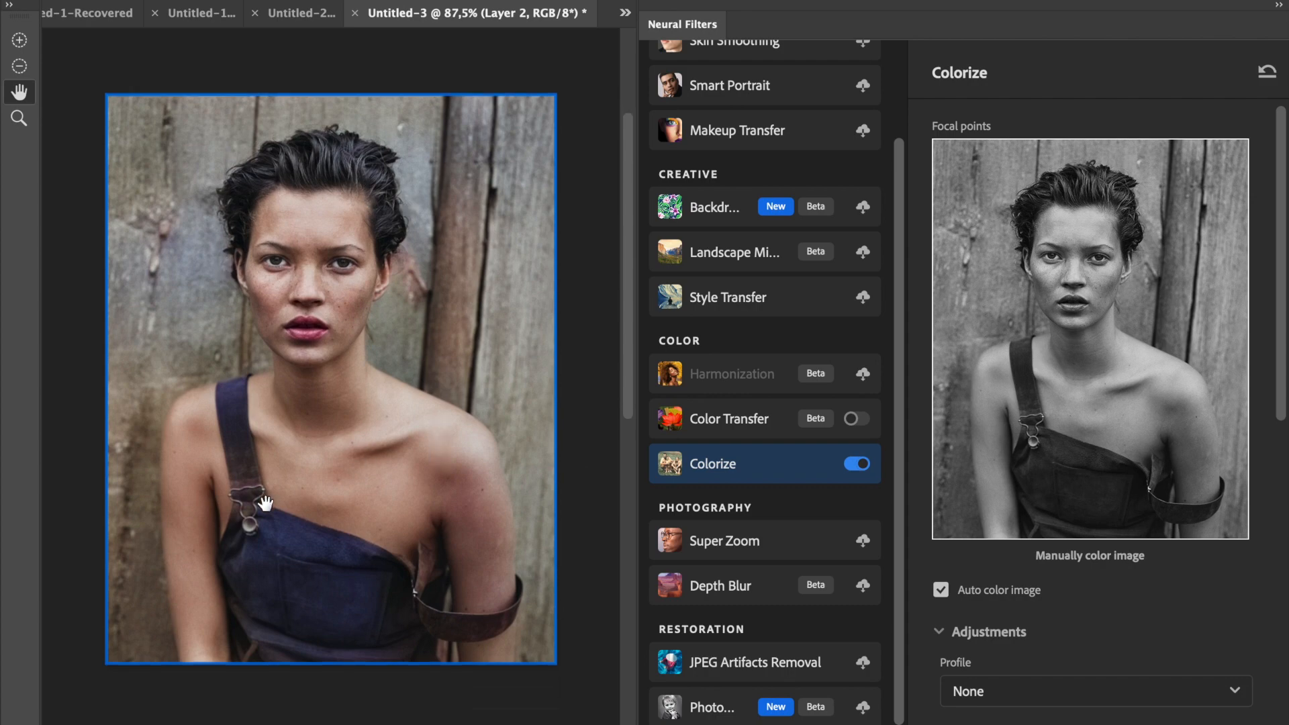
{"action": "scroll", "coordinate": [250, 522], "scroll_direction": "up", "scroll_amount": 10}
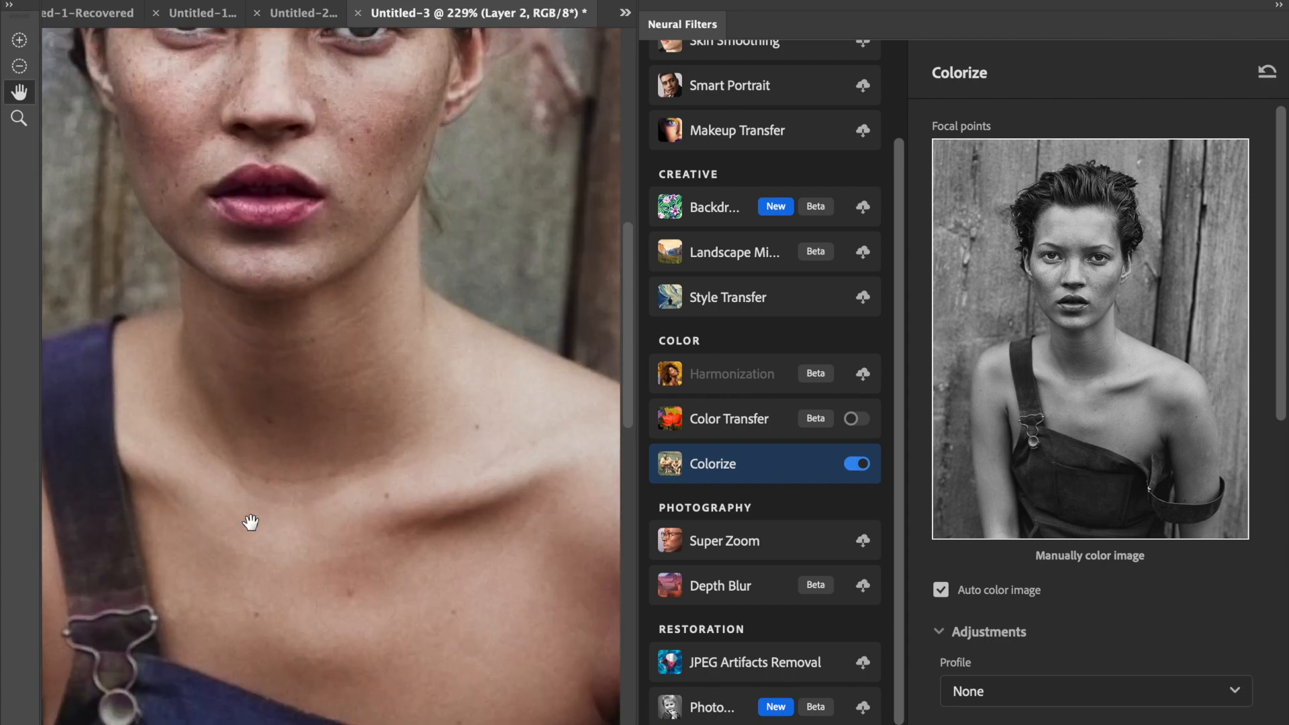
{"action": "scroll", "coordinate": [202, 604], "scroll_direction": "down", "scroll_amount": 2}
{"action": "scroll", "coordinate": [181, 604], "scroll_direction": "down", "scroll_amount": 3}
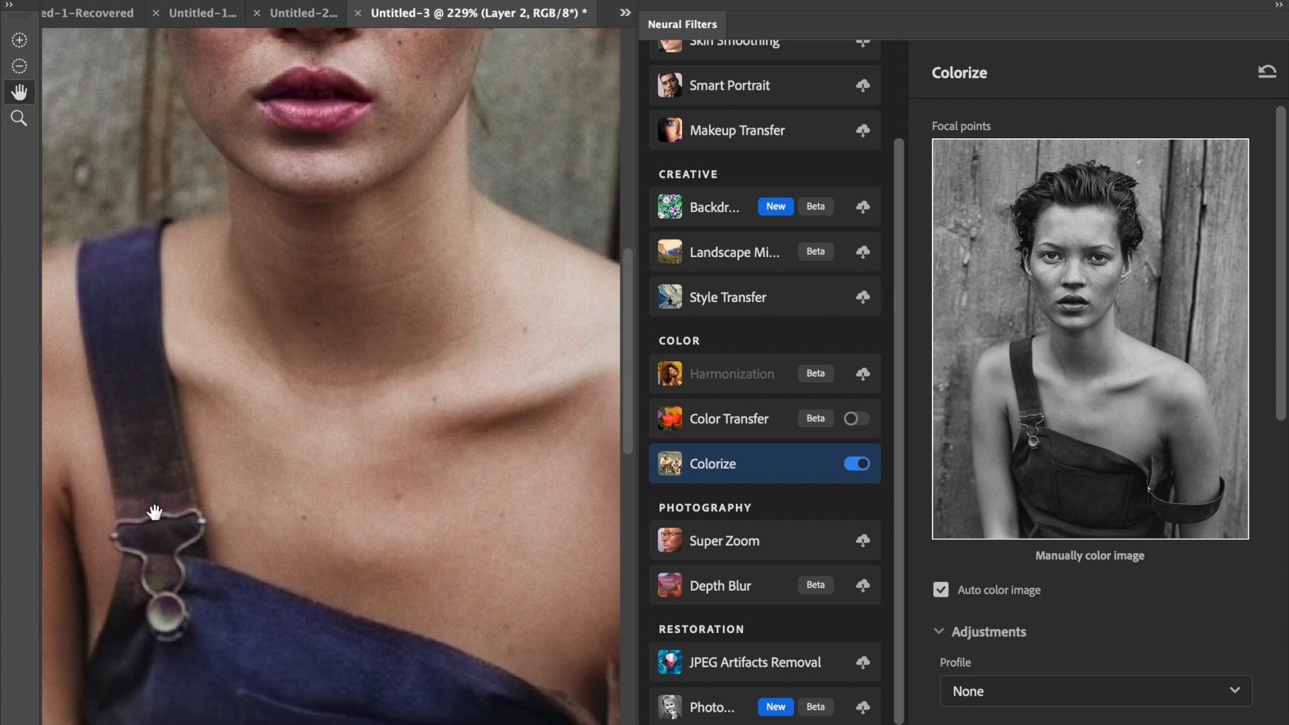
{"action": "scroll", "coordinate": [165, 555], "scroll_direction": "down", "scroll_amount": 2}
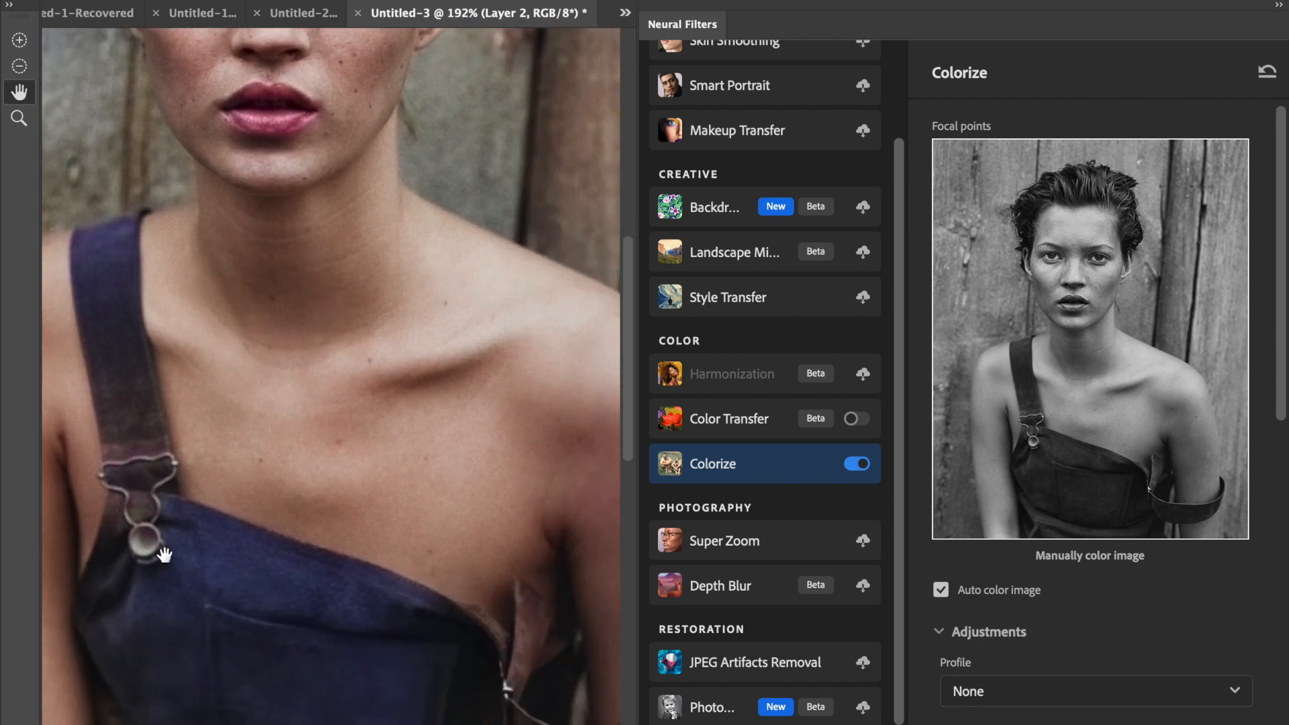
{"action": "scroll", "coordinate": [163, 554], "scroll_direction": "down", "scroll_amount": 2}
{"action": "scroll", "coordinate": [452, 607], "scroll_direction": "down", "scroll_amount": 2}
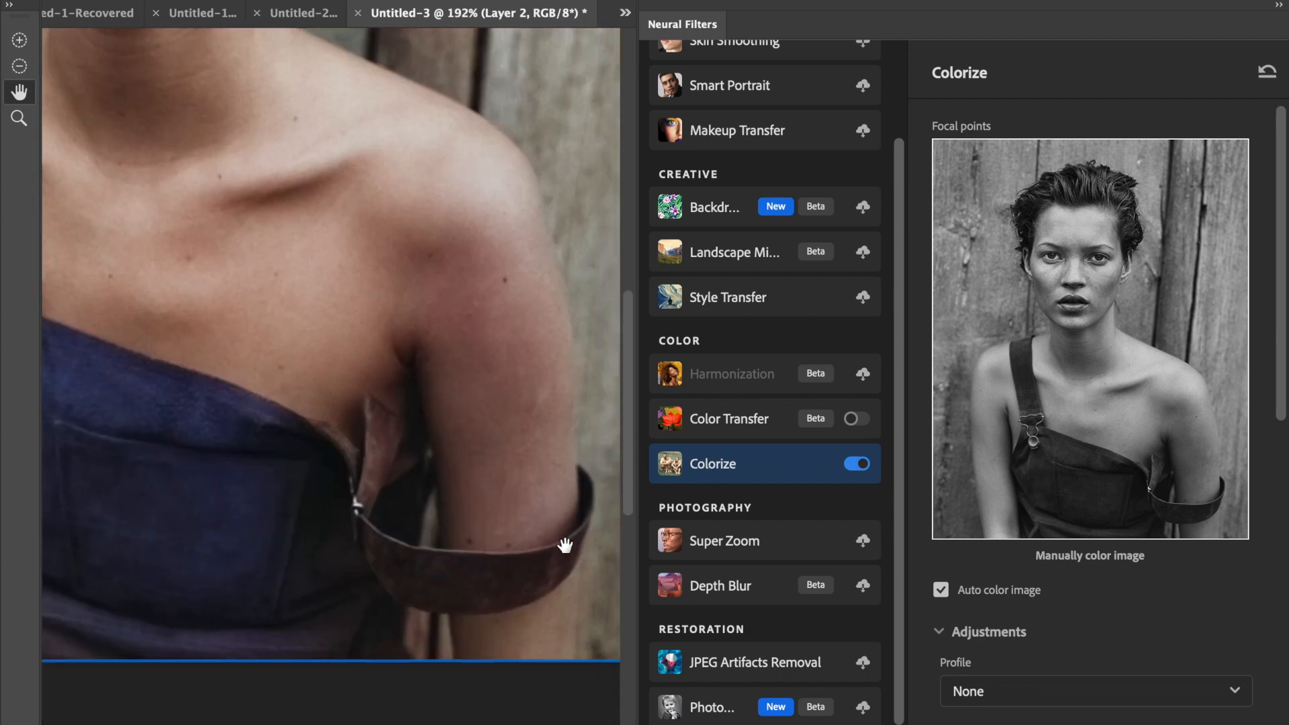
{"action": "scroll", "coordinate": [358, 557], "scroll_direction": "left", "scroll_amount": 5}
{"action": "scroll", "coordinate": [358, 557], "scroll_direction": "down", "scroll_amount": 1}
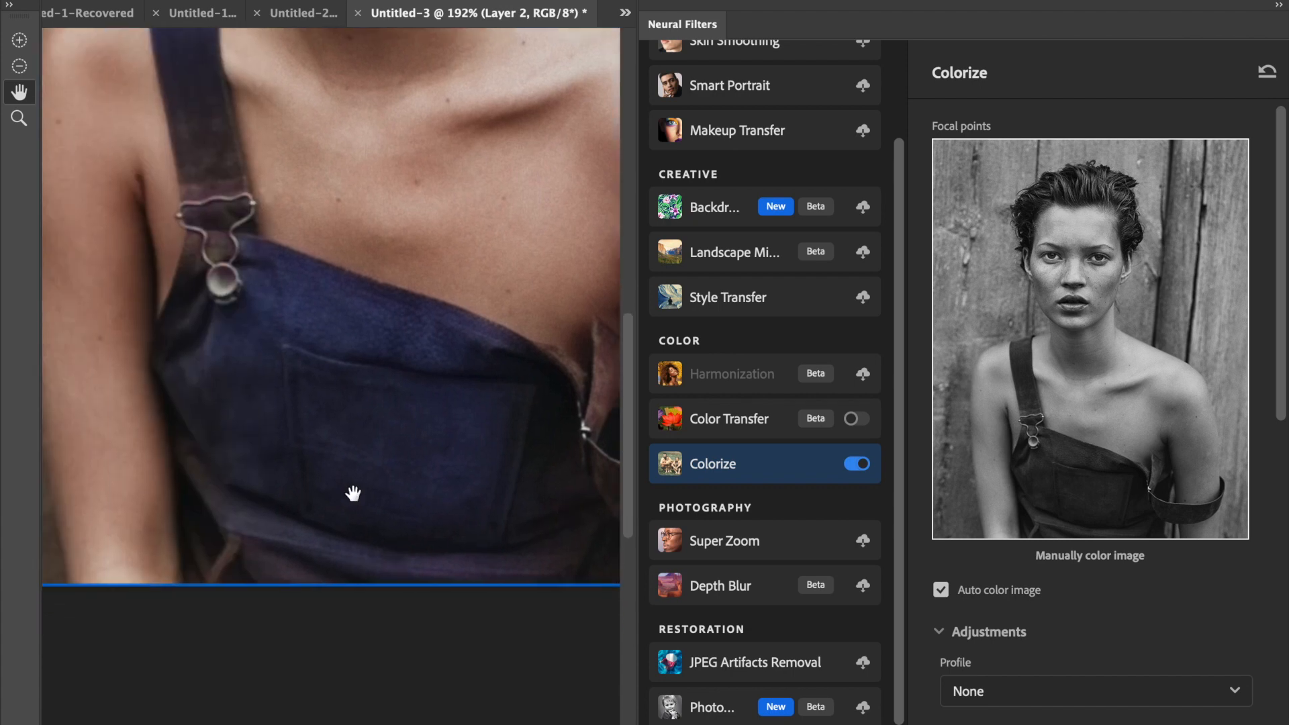
{"action": "scroll", "coordinate": [274, 483], "scroll_direction": "down", "scroll_amount": 4}
{"action": "scroll", "coordinate": [275, 483], "scroll_direction": "right", "scroll_amount": 3}
{"action": "scroll", "coordinate": [275, 483], "scroll_direction": "up", "scroll_amount": 1}
{"action": "scroll", "coordinate": [1192, 392], "scroll_direction": "down", "scroll_amount": 2}
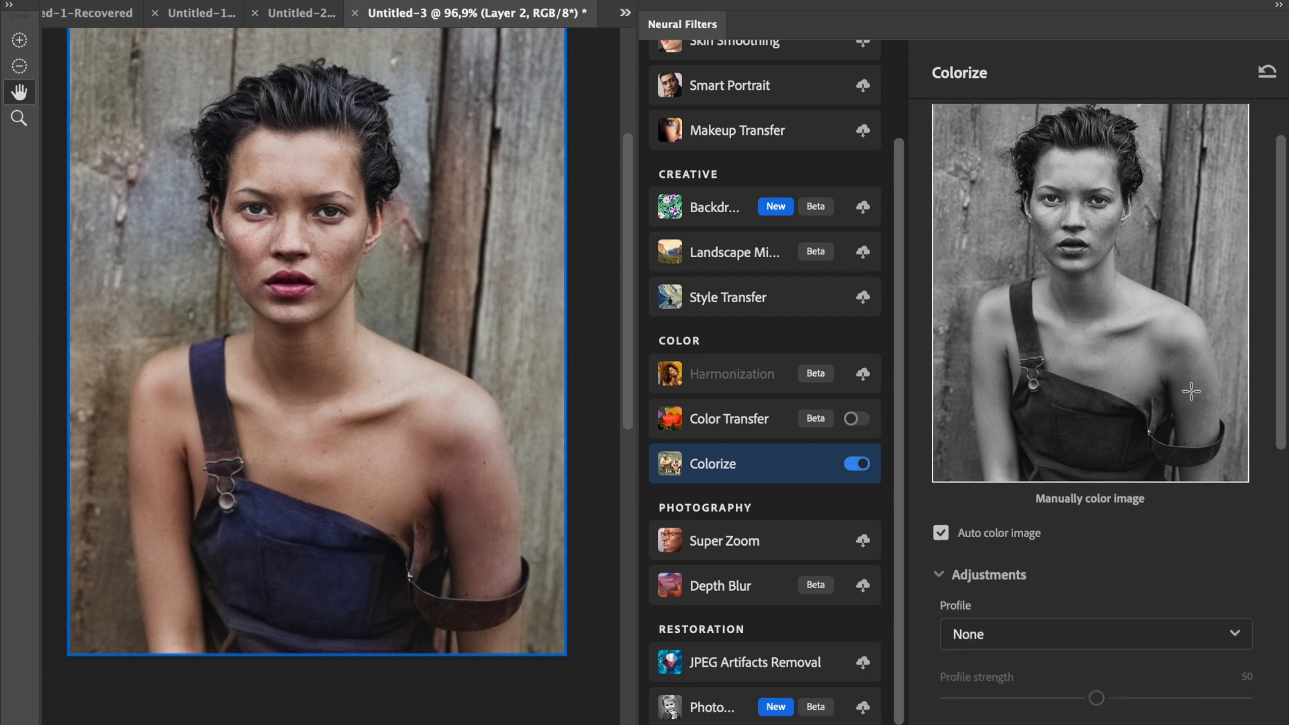
Step: Check which retro colour profiles the Colorize adjustments offer, keeping the profile at None
{"action": "scroll", "coordinate": [1192, 392], "scroll_direction": "down", "scroll_amount": 4}
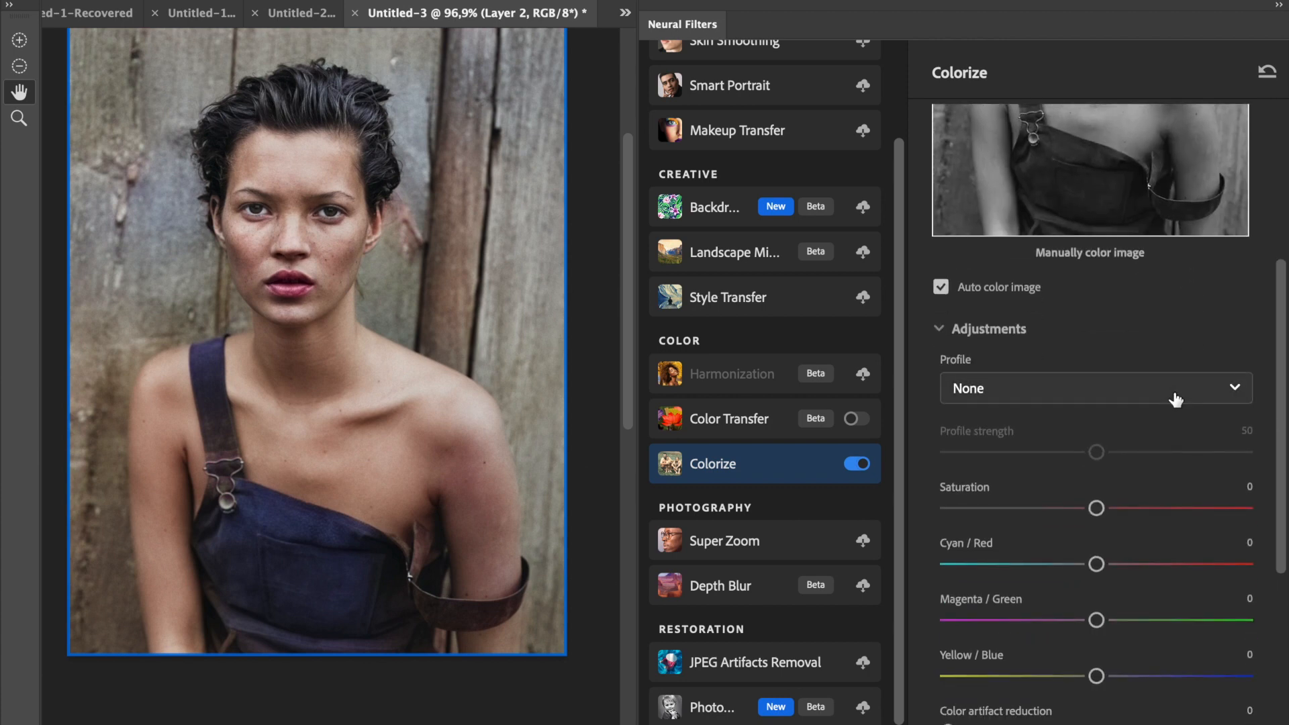
{"action": "left_click", "coordinate": [1175, 400]}
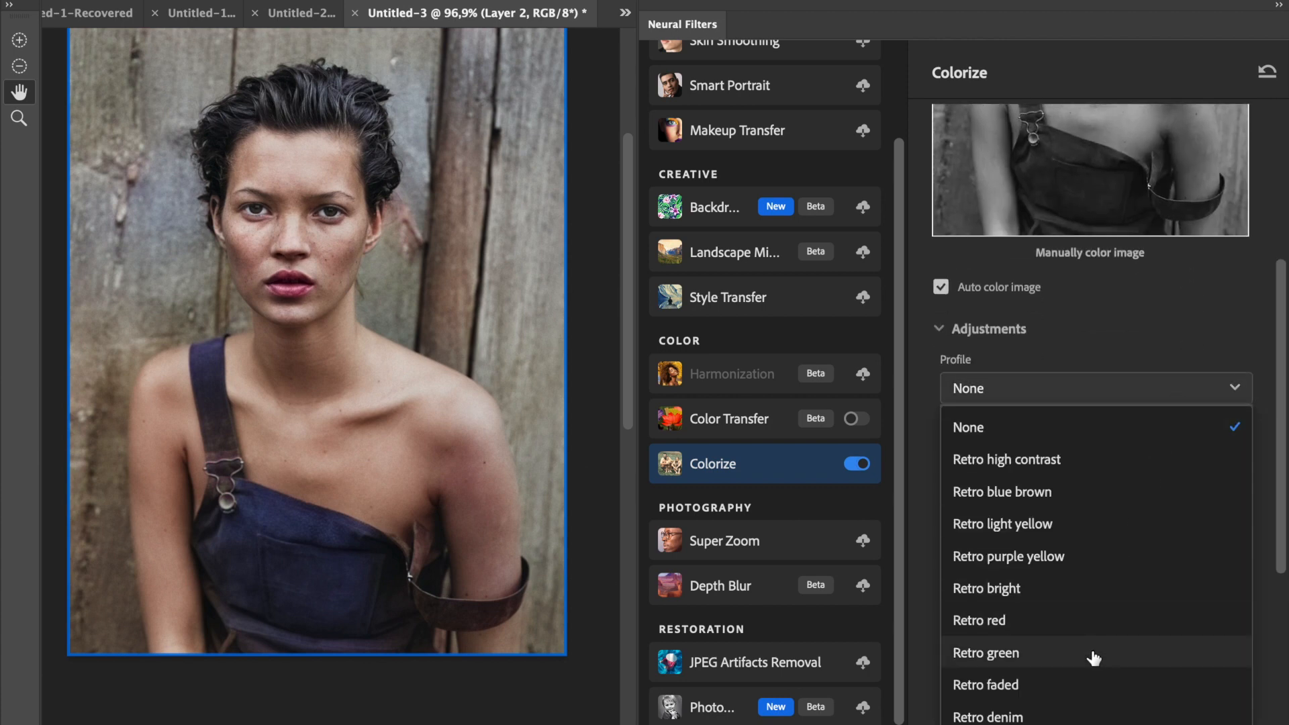
{"action": "left_click", "coordinate": [1120, 334]}
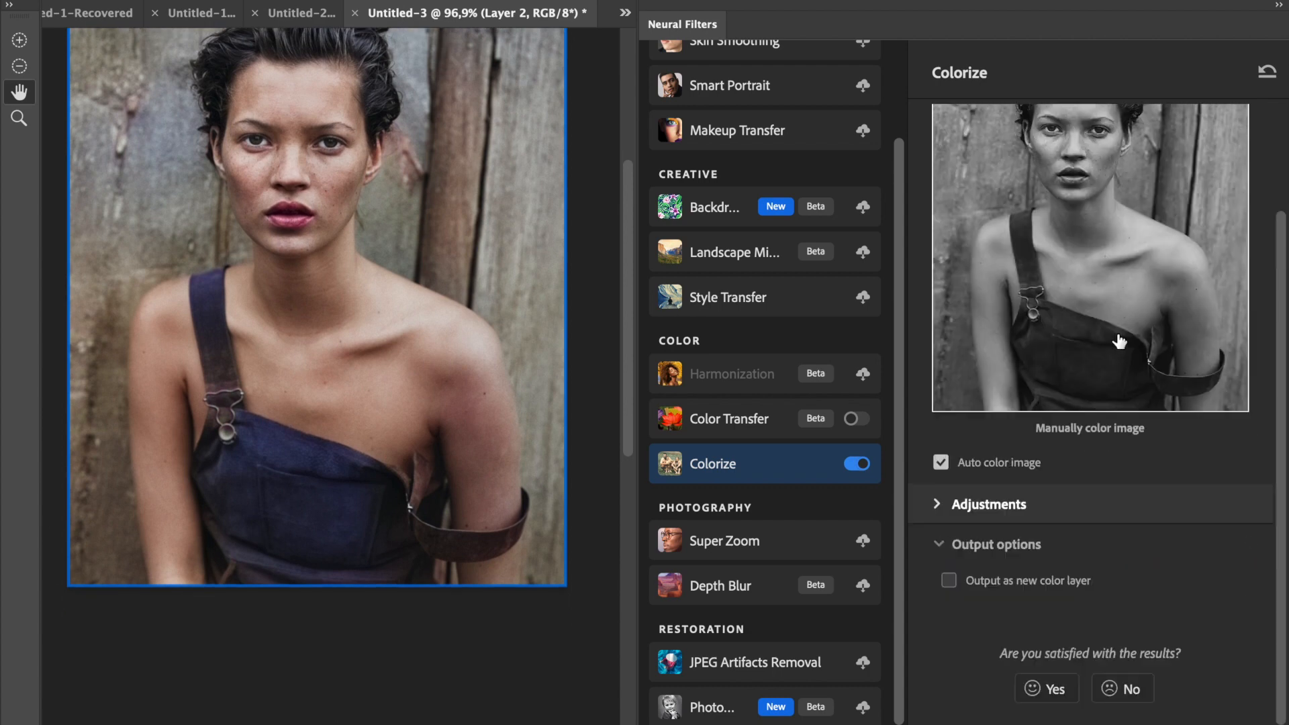
{"action": "left_click", "coordinate": [938, 509]}
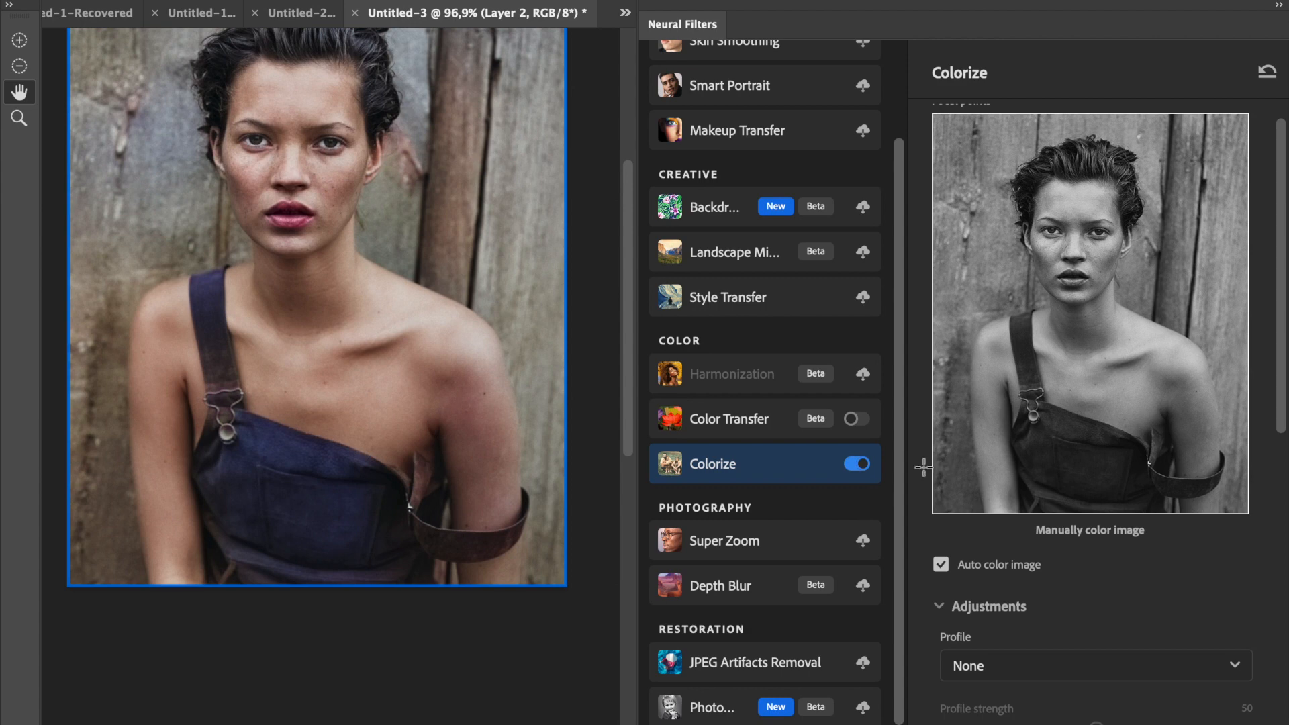
Step: Add a Colorize focal point on the wooden wall left of the head with the brown colour 6e2803
{"action": "scroll", "coordinate": [461, 332], "scroll_direction": "up", "scroll_amount": 2}
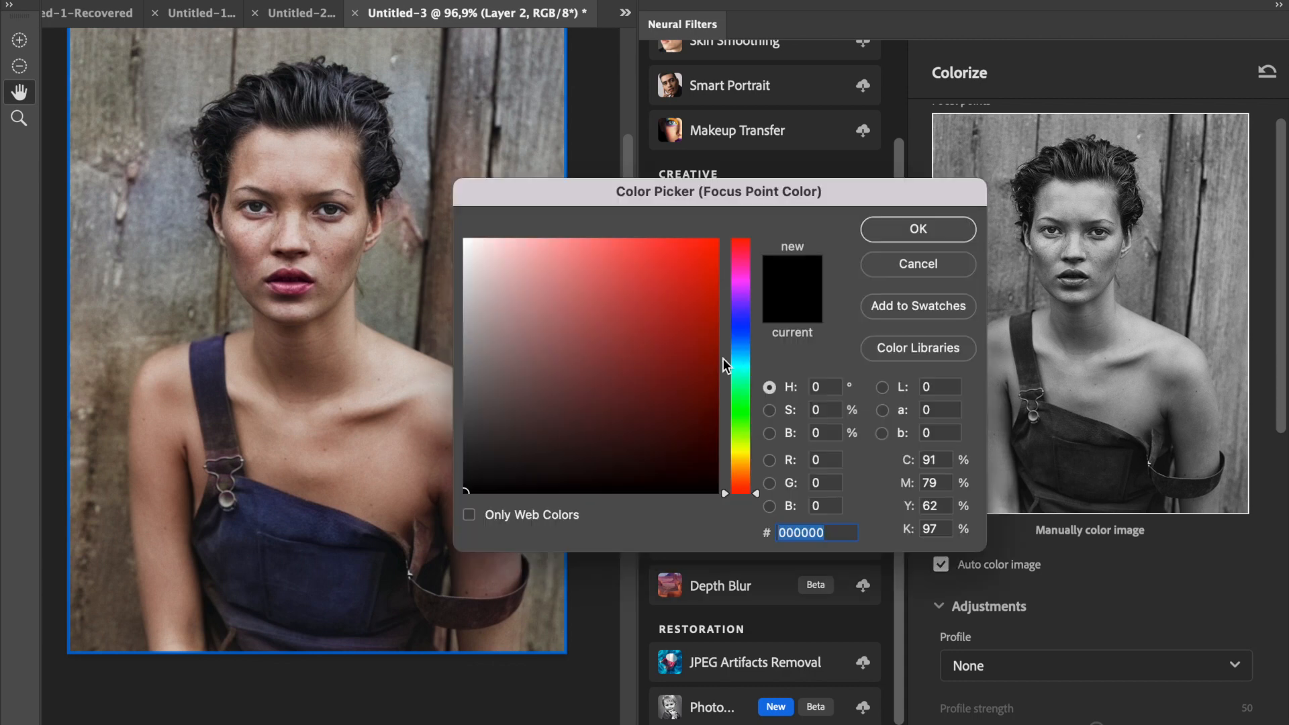
{"action": "mouse_move", "coordinate": [743, 480]}
{"action": "left_mouse_down"}
{"action": "mouse_move", "coordinate": [741, 456]}
{"action": "mouse_move", "coordinate": [738, 478]}
{"action": "left_mouse_up"}
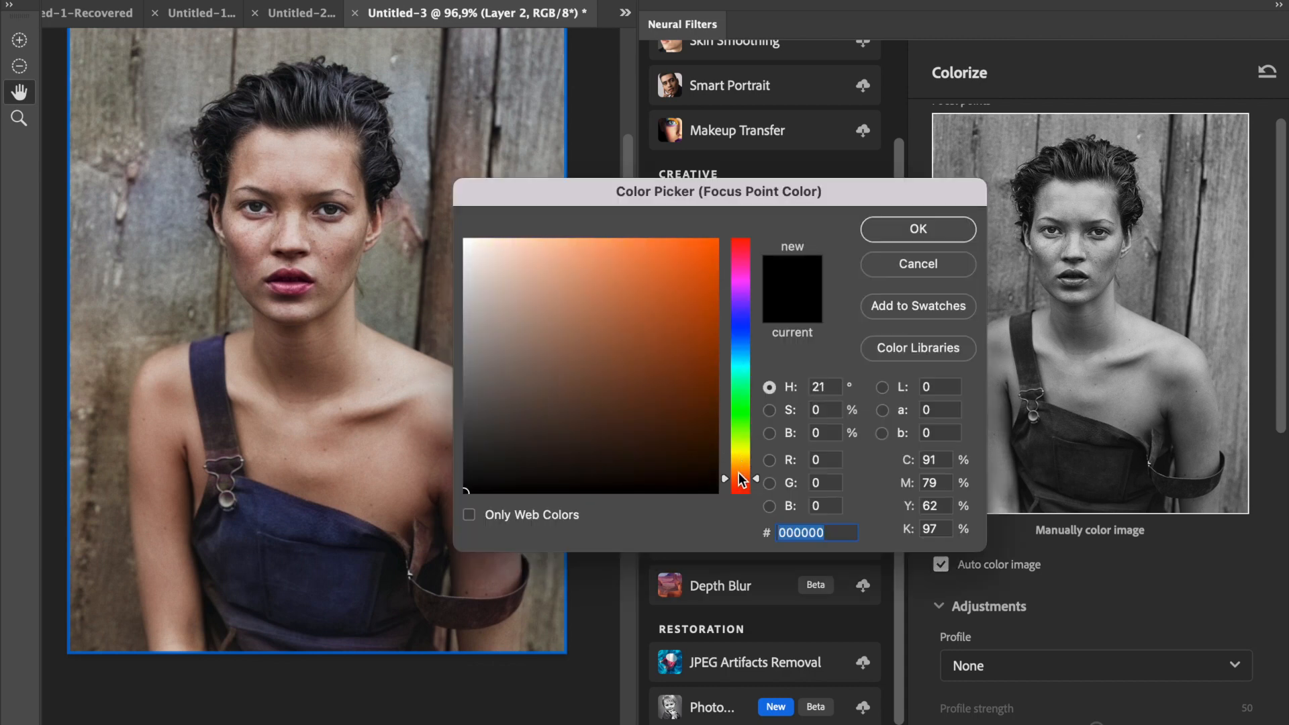
{"action": "mouse_move", "coordinate": [713, 403]}
{"action": "left_mouse_down"}
{"action": "mouse_move", "coordinate": [715, 375]}
{"action": "mouse_move", "coordinate": [727, 397]}
{"action": "left_mouse_up"}
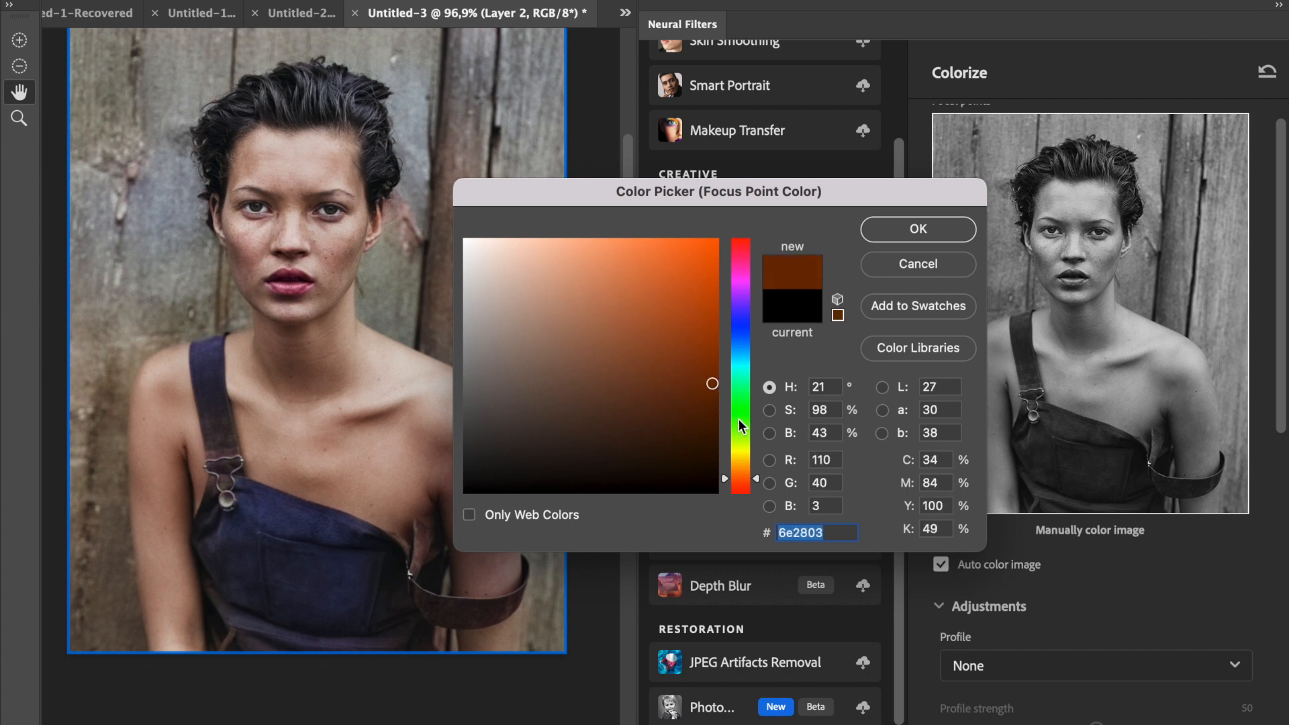
{"action": "left_click", "coordinate": [918, 231]}
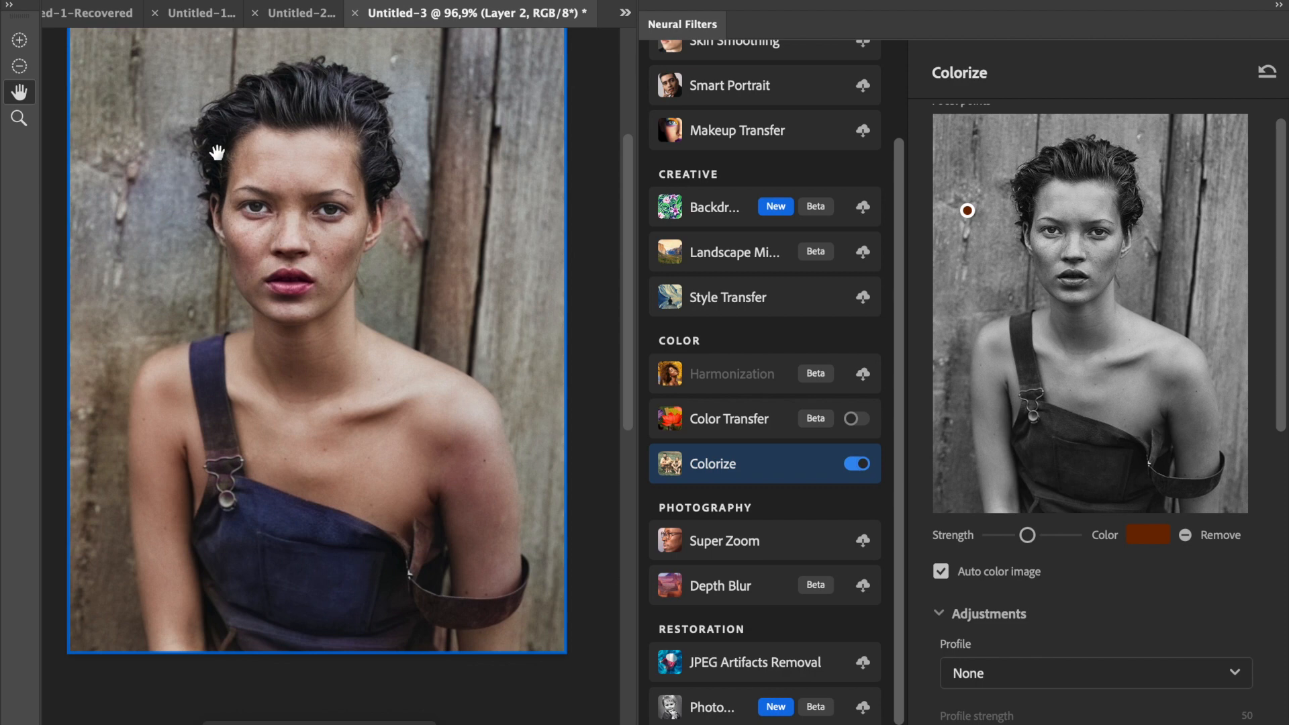
Step: Add four more brown focal points on the wall: upper right, right of the shoulder, lower left corner and beside the neck
{"action": "left_click", "coordinate": [1207, 158]}
{"action": "left_click", "coordinate": [1228, 344]}
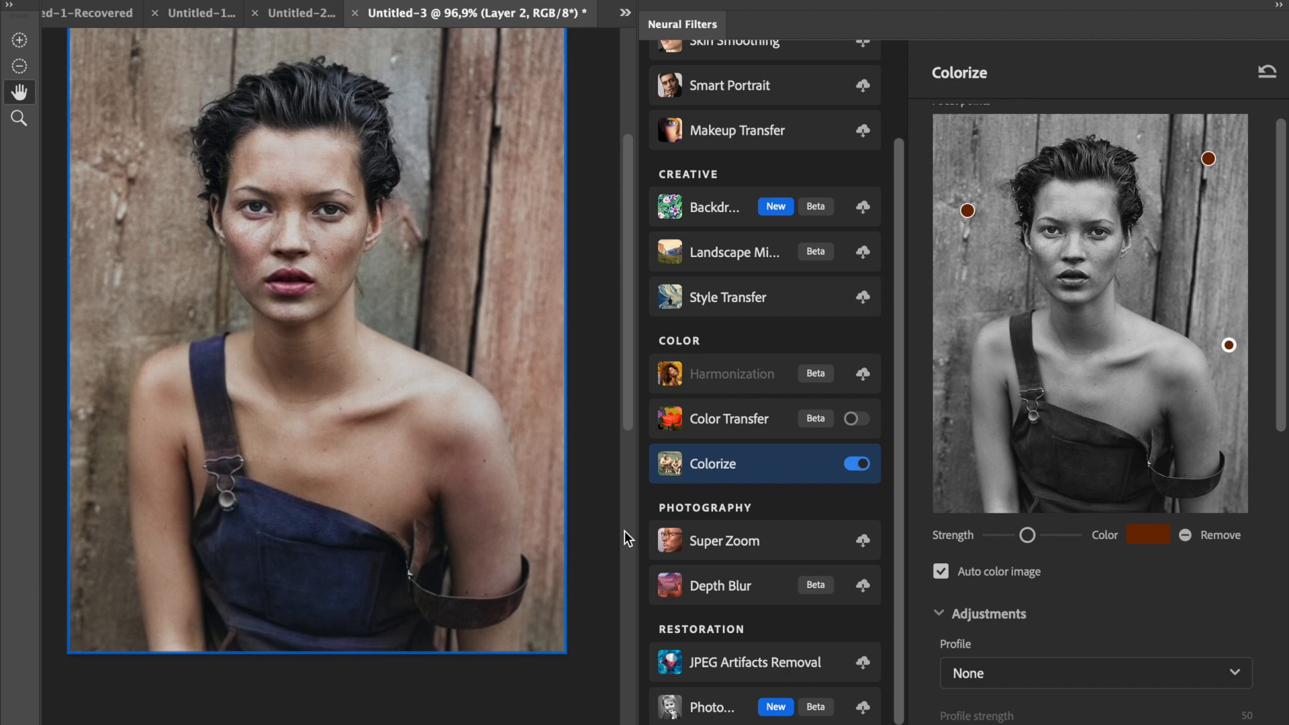
{"action": "left_click", "coordinate": [951, 485]}
{"action": "left_click", "coordinate": [1141, 290]}
Step: Add a focal point on the overalls near the loose strap and set its colour to dark blue 031859
{"action": "left_click", "coordinate": [1142, 463]}
{"action": "left_click", "coordinate": [1148, 535]}
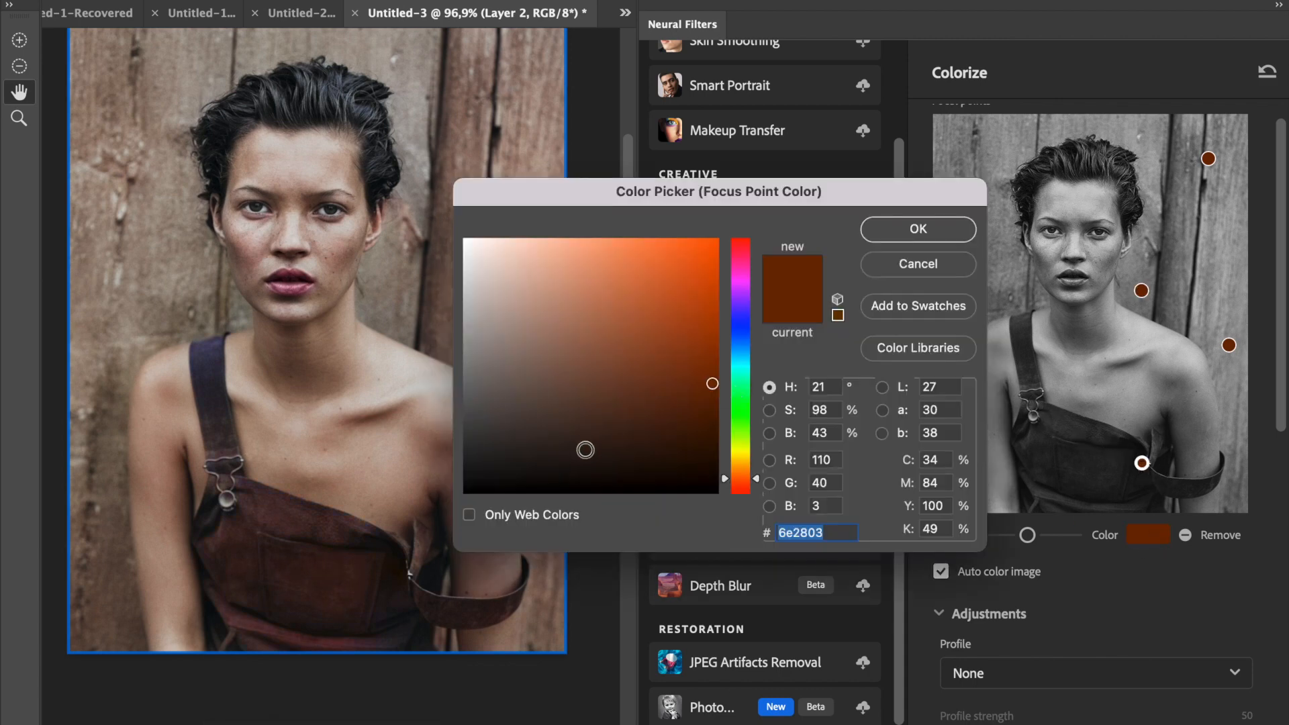
{"action": "mouse_move", "coordinate": [743, 369]}
{"action": "left_mouse_down"}
{"action": "mouse_move", "coordinate": [746, 413]}
{"action": "mouse_move", "coordinate": [743, 333]}
{"action": "mouse_move", "coordinate": [705, 374]}
{"action": "mouse_move", "coordinate": [708, 404]}
{"action": "left_mouse_up"}
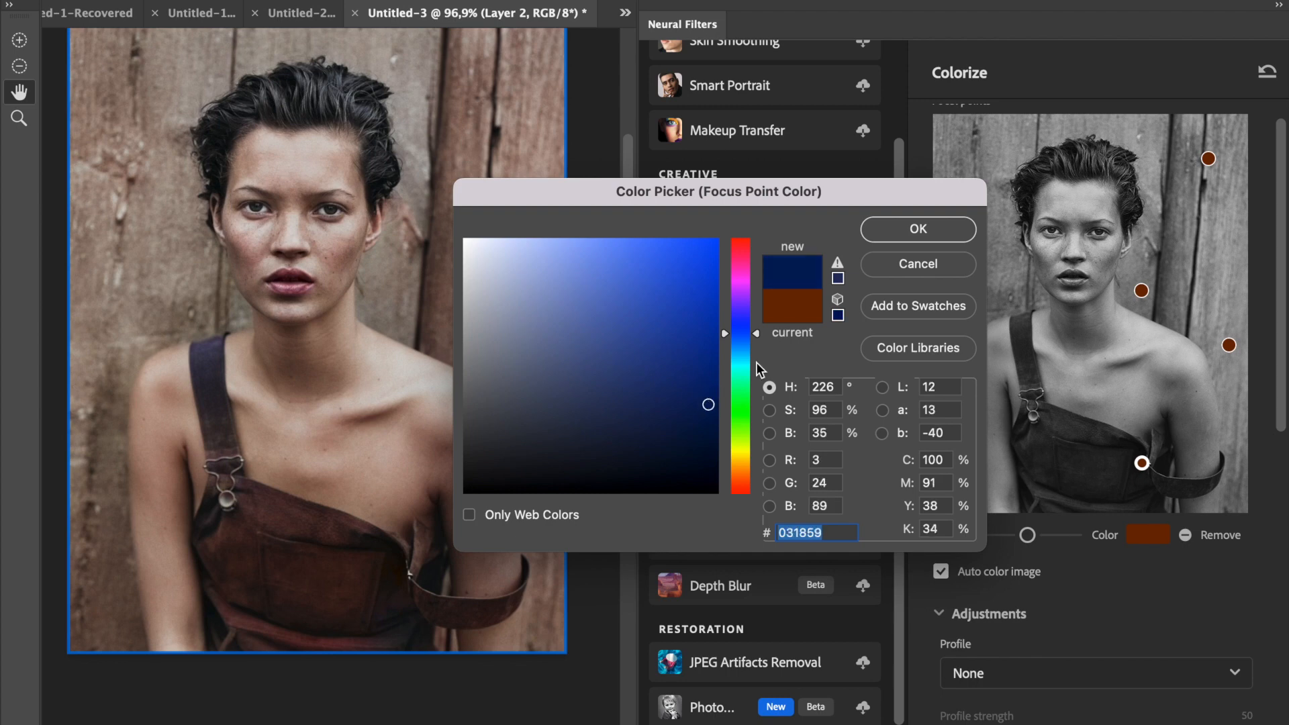
{"action": "left_click", "coordinate": [897, 237]}
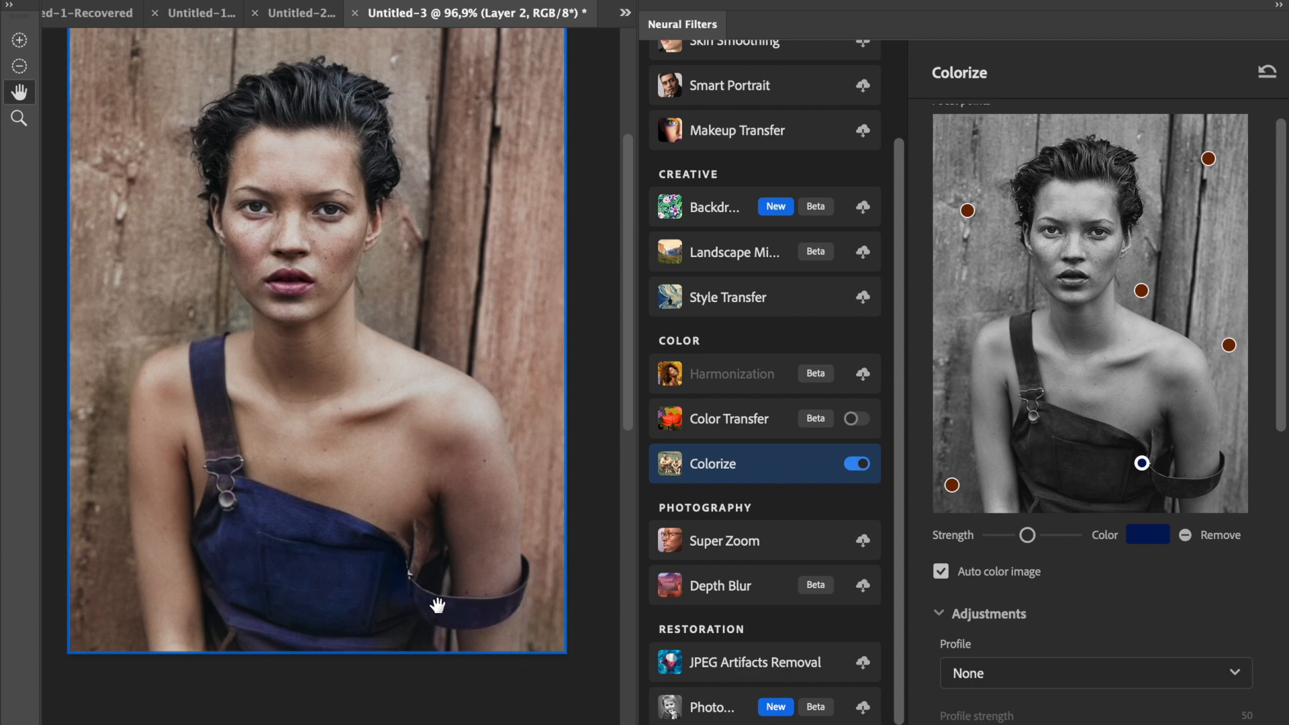
Step: Add another dark blue focal point on the overalls by the loose strap and an orange f28d56 point on the adjacent upper arm
{"action": "left_click", "coordinate": [1155, 449]}
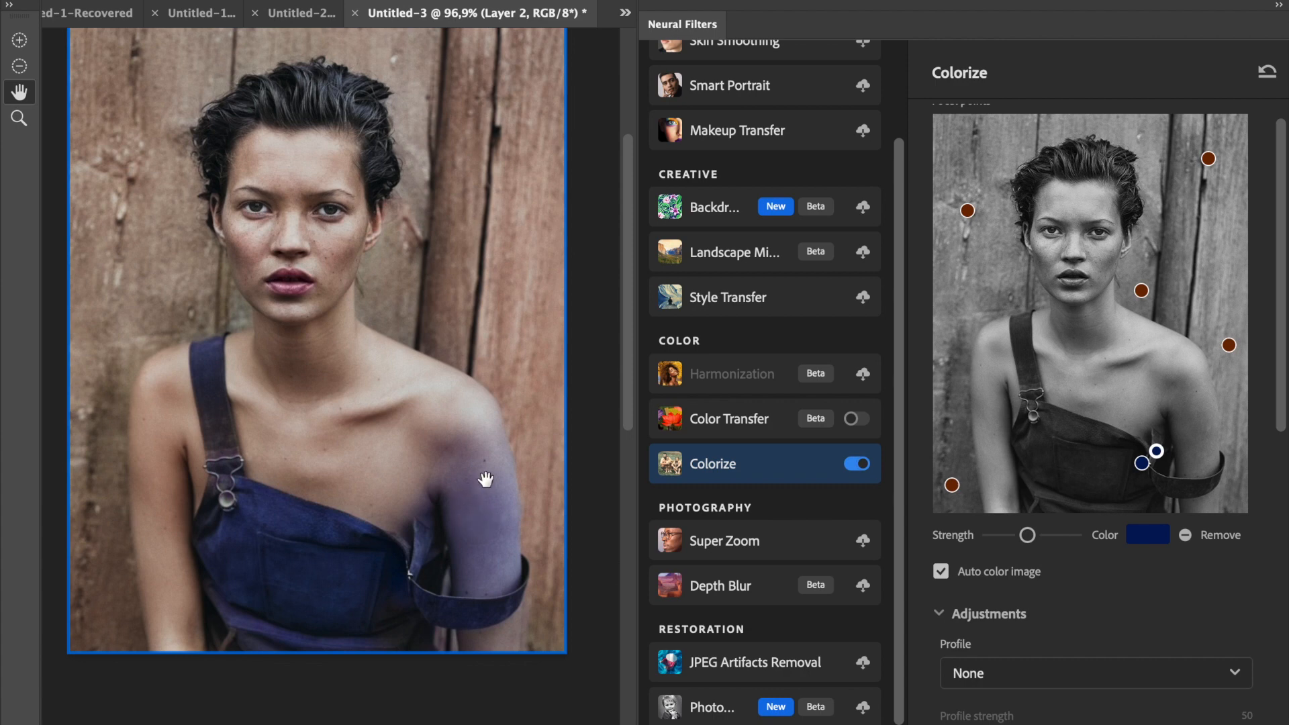
{"action": "left_click", "coordinate": [1188, 429]}
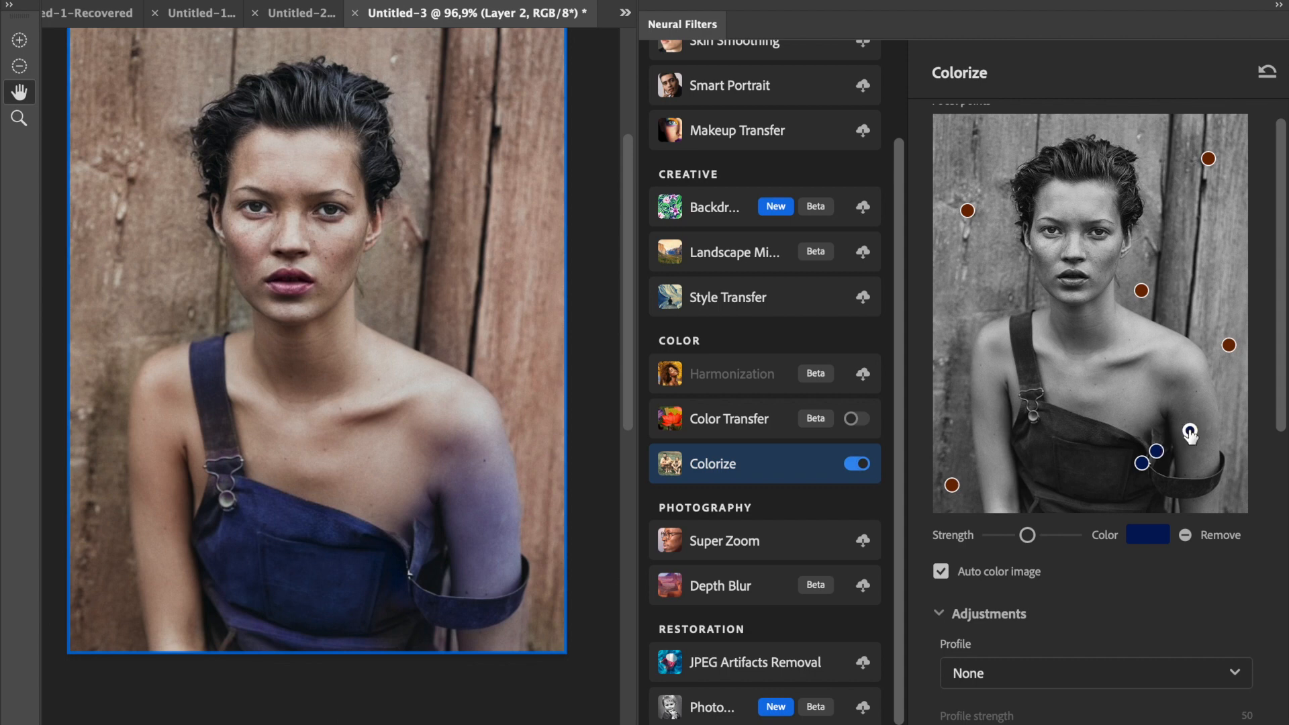
{"action": "left_click", "coordinate": [1136, 542]}
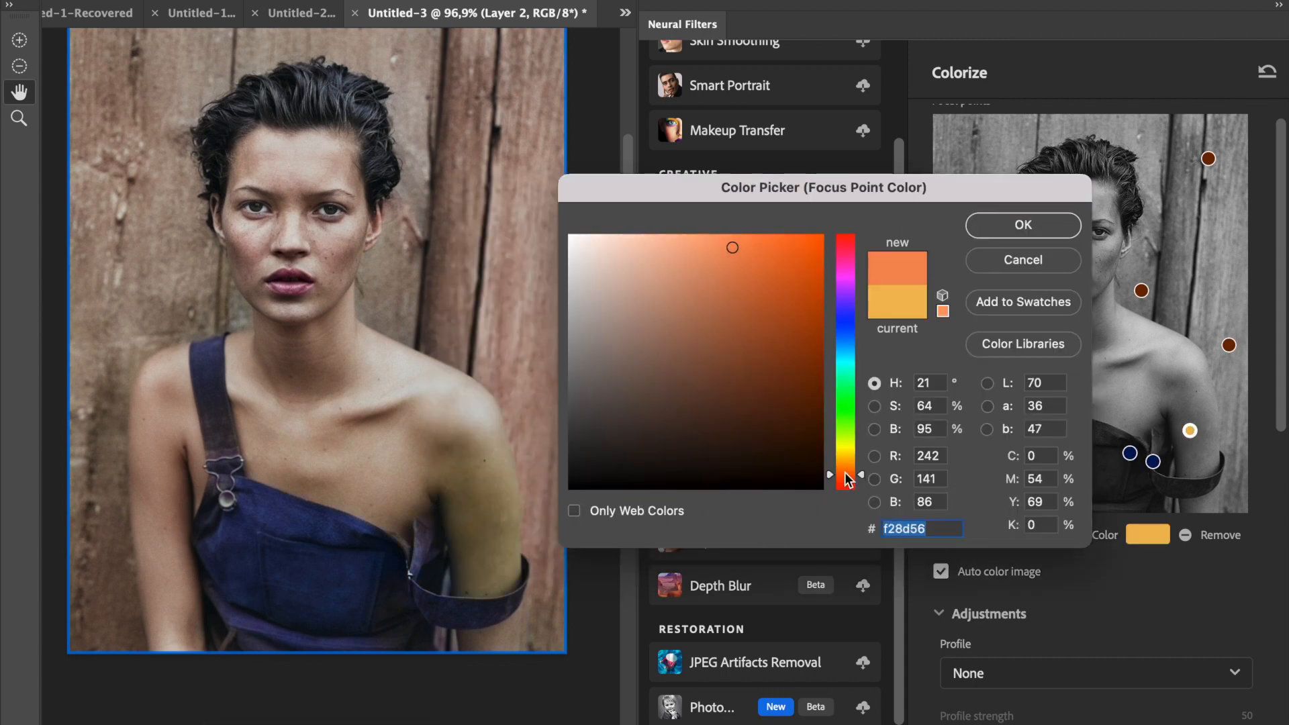
{"action": "left_click", "coordinate": [992, 235]}
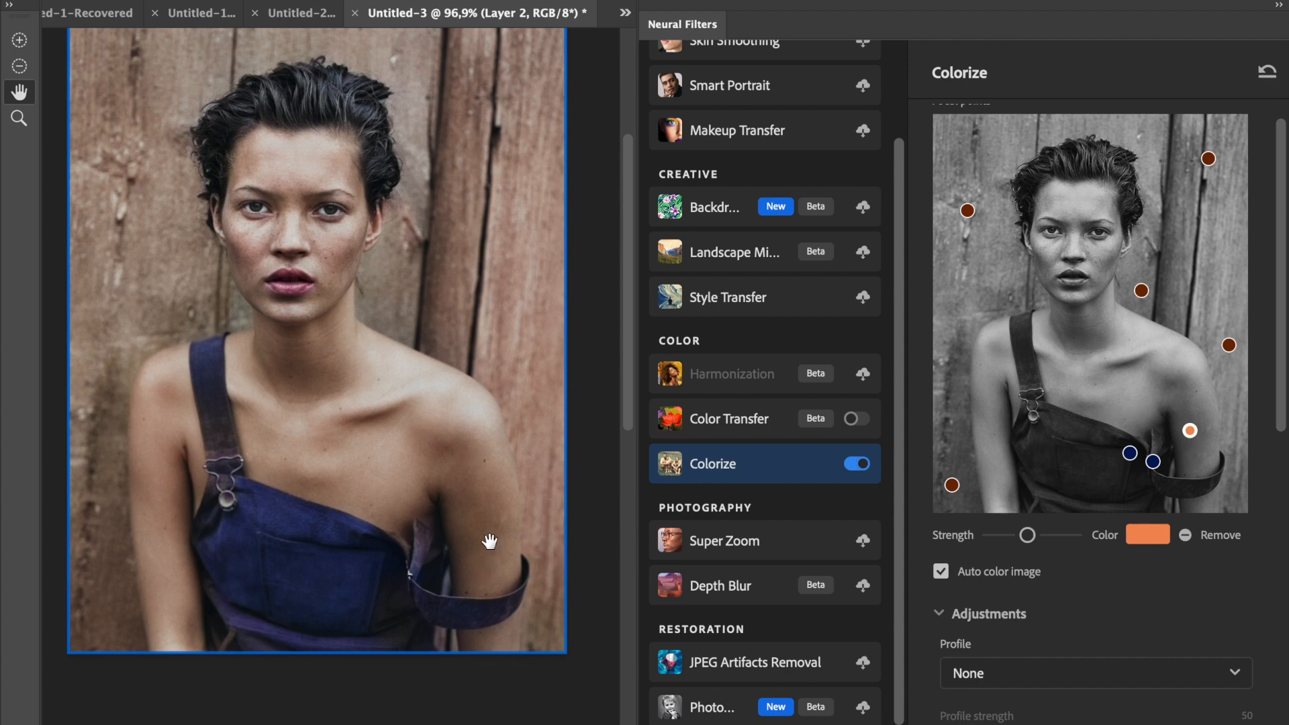
Step: Set the upper-arm focal point's colour to the more saturated orange ef8144
{"action": "left_click", "coordinate": [1151, 545]}
{"action": "left_click", "coordinate": [751, 250]}
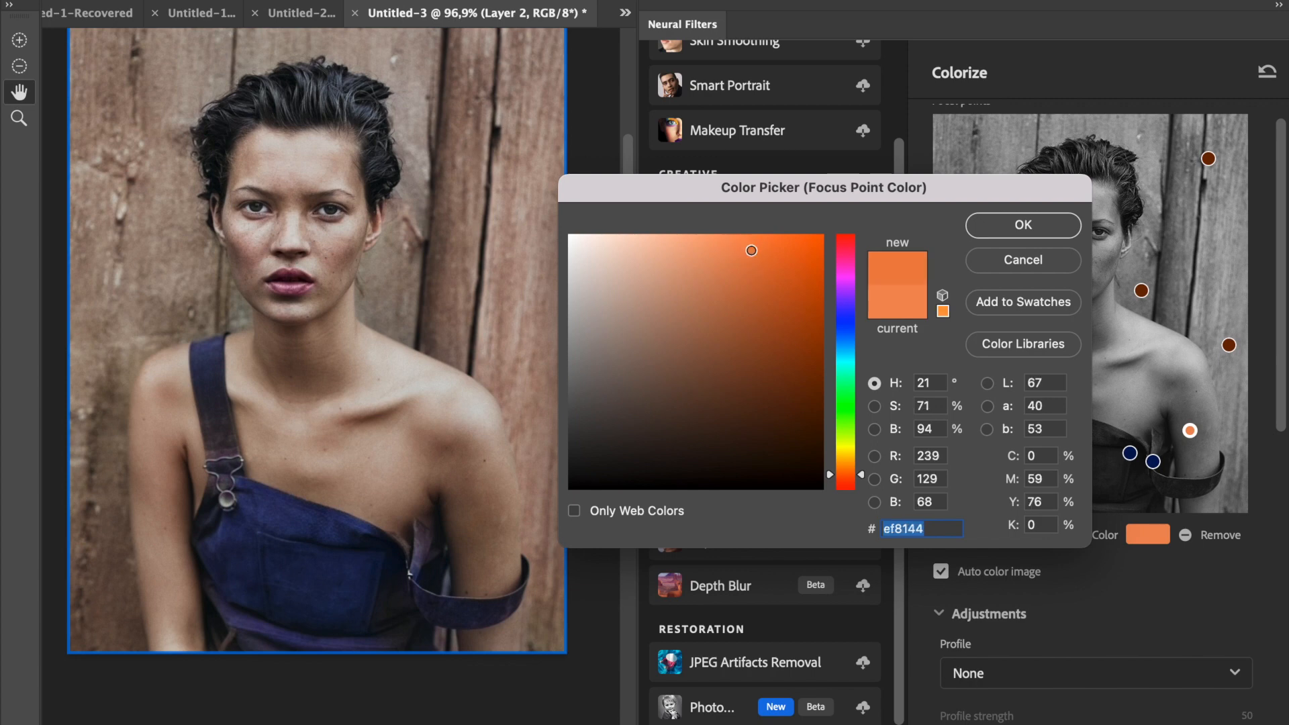
{"action": "left_click", "coordinate": [1020, 232]}
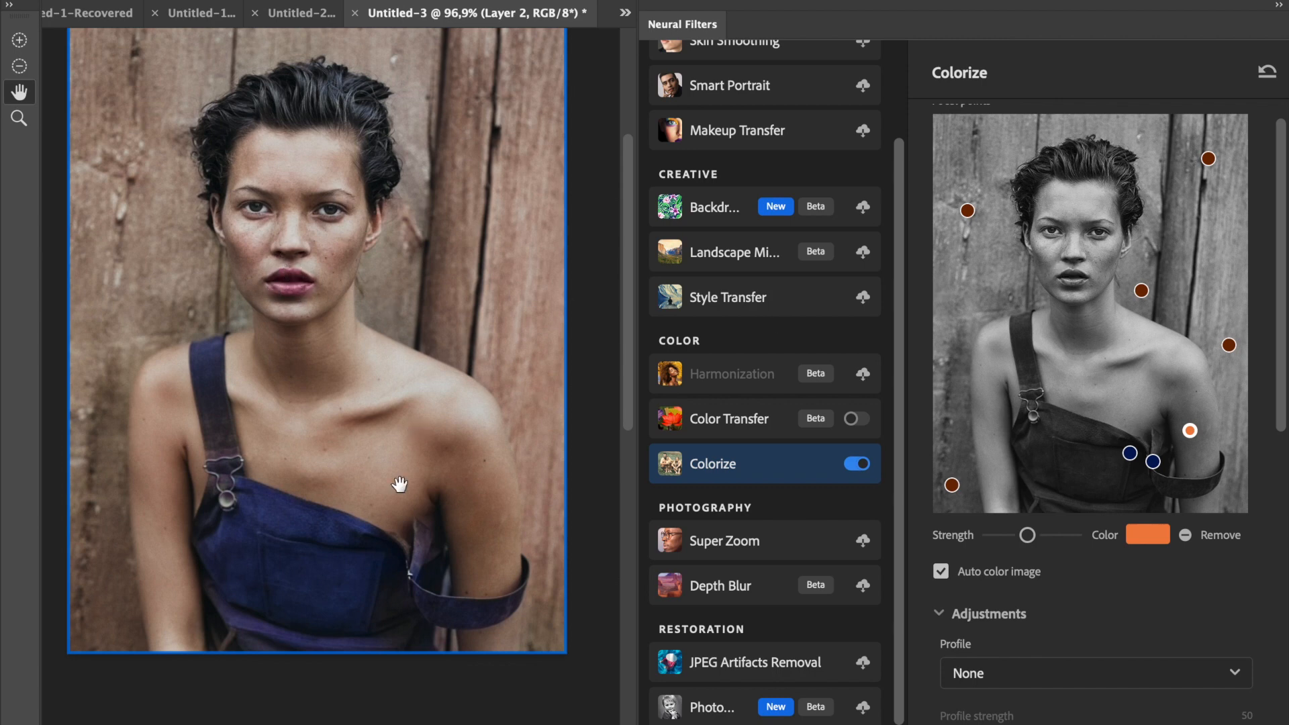
Step: Add a focal point on the lips and set its colour to the light red f26262
{"action": "left_click", "coordinate": [1073, 278]}
{"action": "left_click", "coordinate": [1149, 542]}
{"action": "left_click_drag", "start_coordinate": [845, 475], "coordinate": [845, 490]}
{"action": "left_click", "coordinate": [990, 226]}
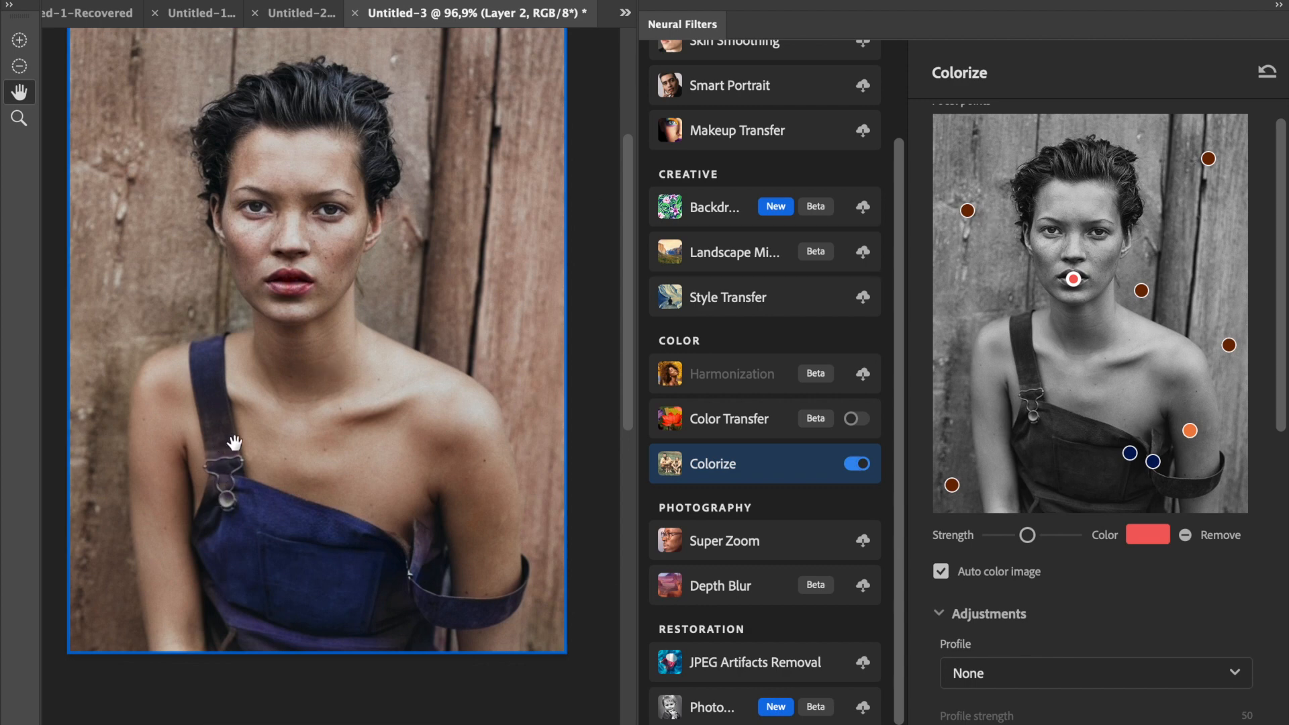
Step: Add a focal point on the shoulder strap just above the buckle, colour it dark blue 172a63, and fit the whole portrait in view
{"action": "scroll", "coordinate": [241, 452], "scroll_direction": "up", "scroll_amount": 3}
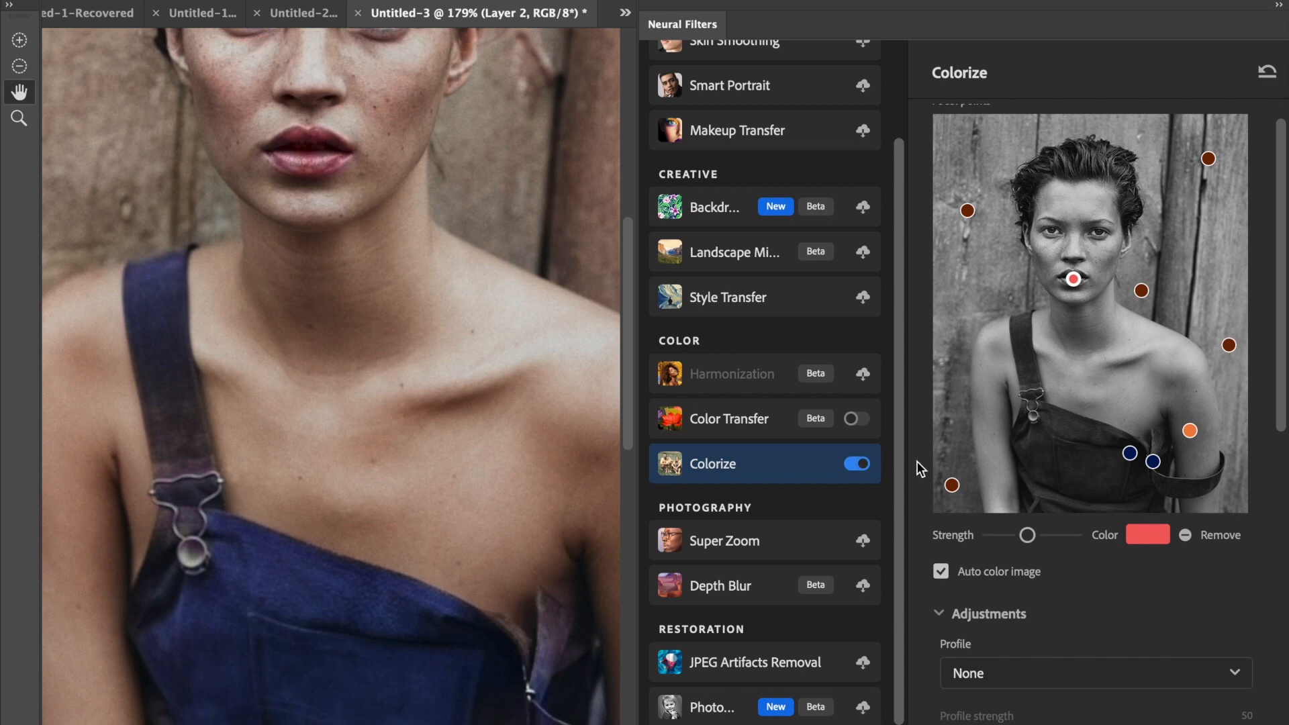
{"action": "left_click", "coordinate": [1030, 390]}
{"action": "left_click", "coordinate": [1144, 535]}
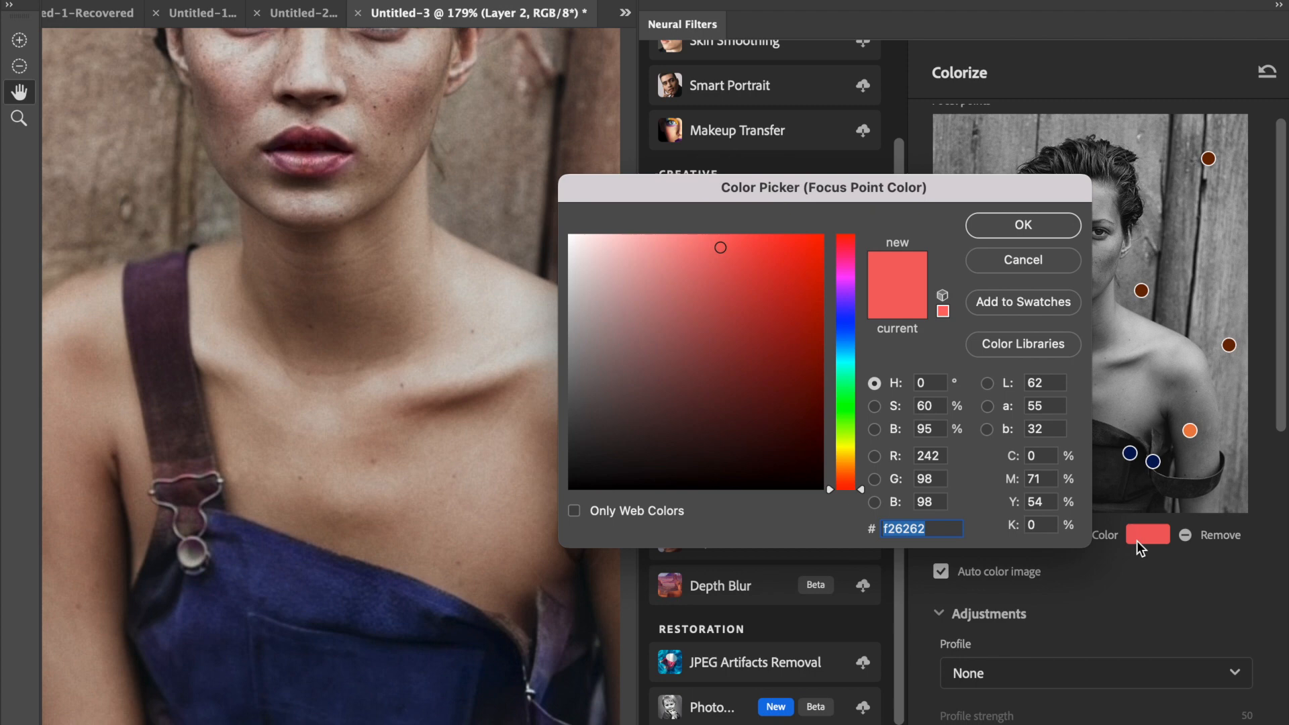
{"action": "left_click", "coordinate": [849, 333]}
{"action": "mouse_move", "coordinate": [809, 360]}
{"action": "left_mouse_down"}
{"action": "mouse_move", "coordinate": [782, 396]}
{"action": "mouse_move", "coordinate": [746, 395]}
{"action": "mouse_move", "coordinate": [762, 389]}
{"action": "left_mouse_up"}
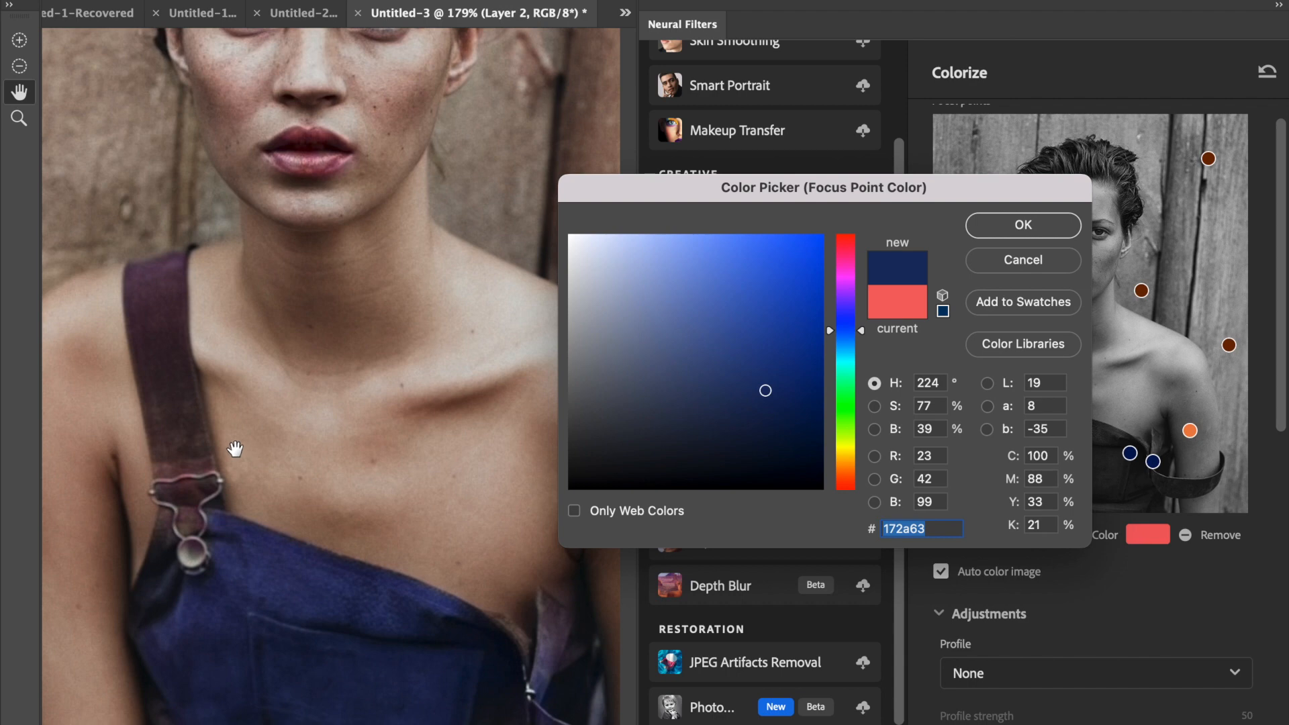
{"action": "left_click", "coordinate": [1013, 224]}
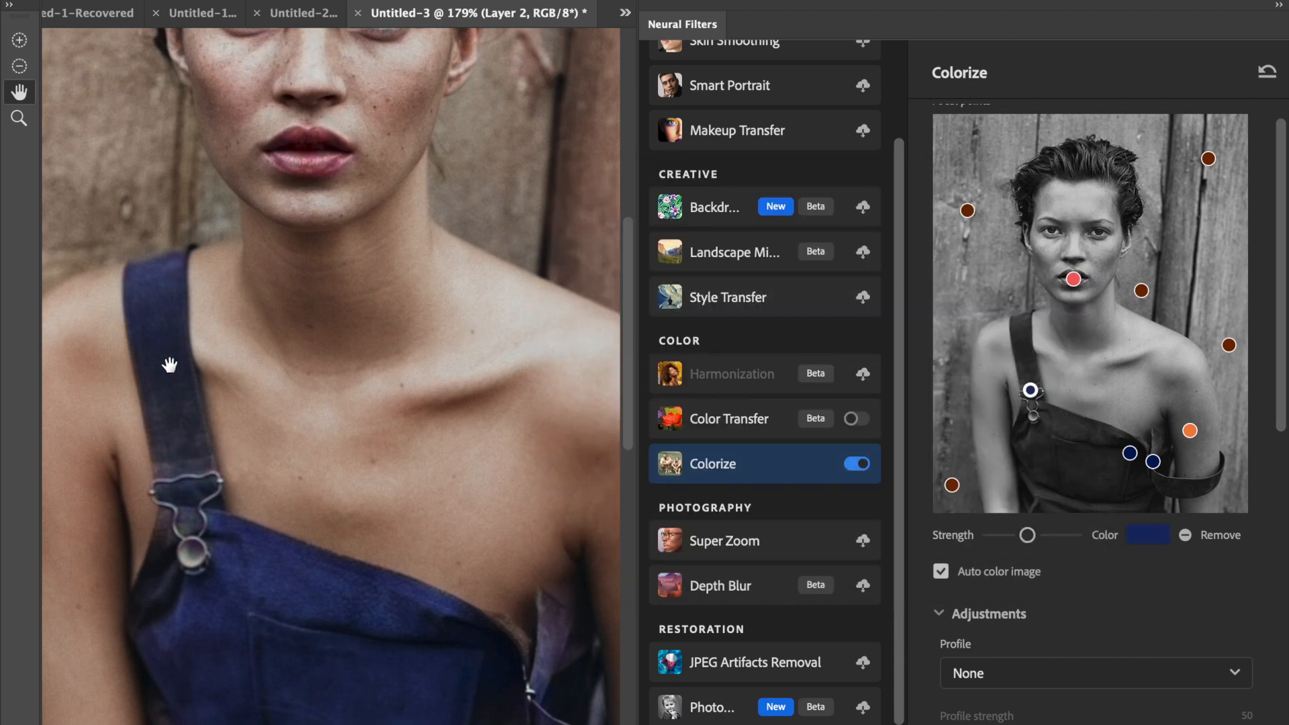
{"action": "key", "text": "ctrl+0"}
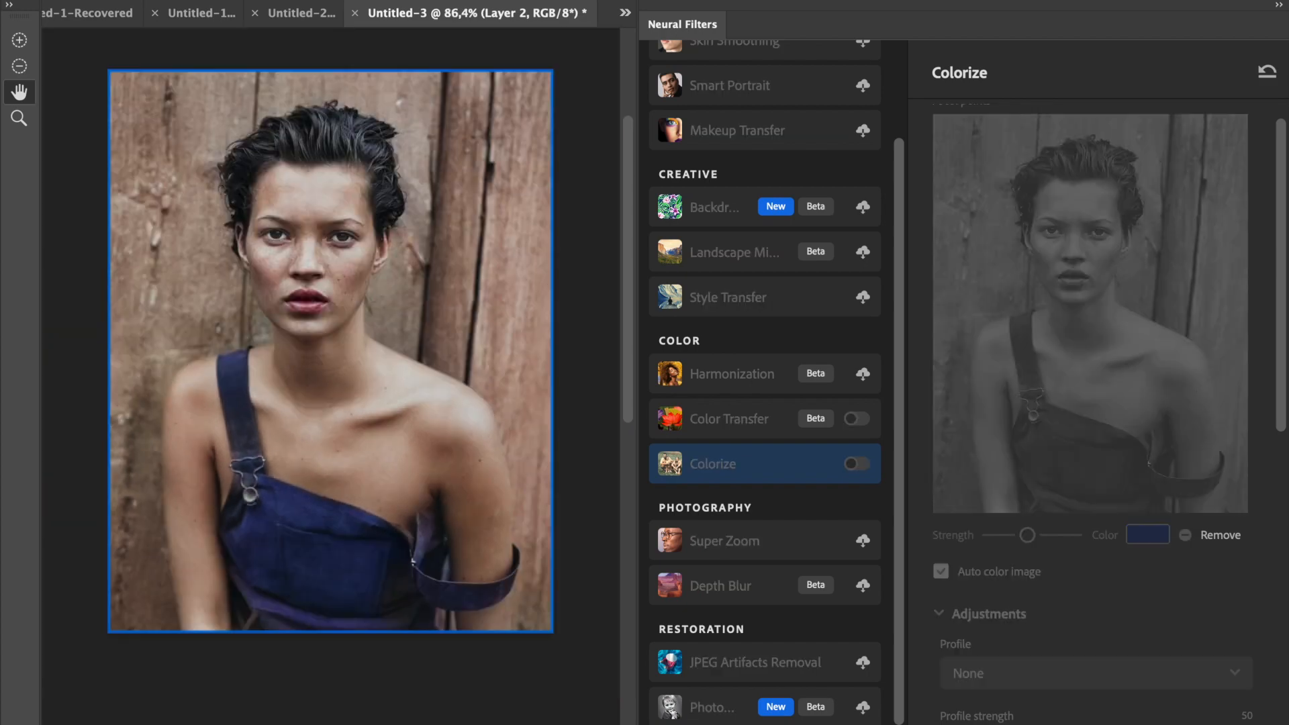